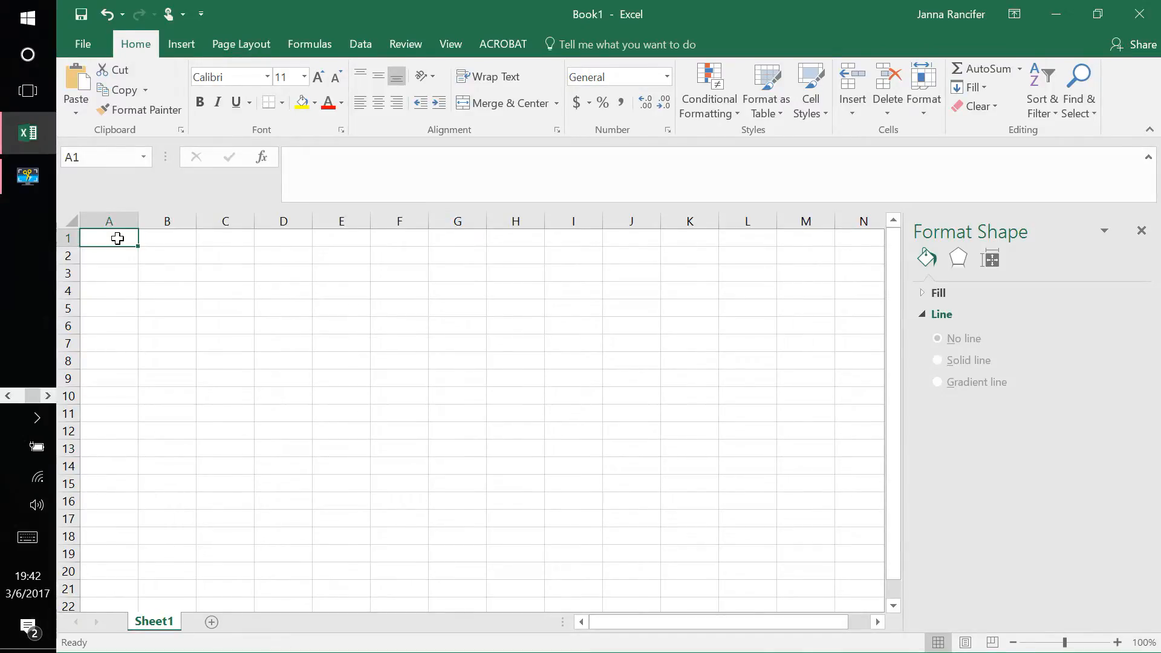
Step: Enter the column headings "incident" in A1 and "refracted" in B1
{"action": "type", "text": "refra"}
{"action": "key", "text": "BackSpace"}
{"action": "key", "text": "BackSpace"}
{"action": "key", "text": "BackSpace"}
{"action": "key", "text": "BackSpace"}
{"action": "key", "text": "BackSpace"}
{"action": "type", "text": "incident"}
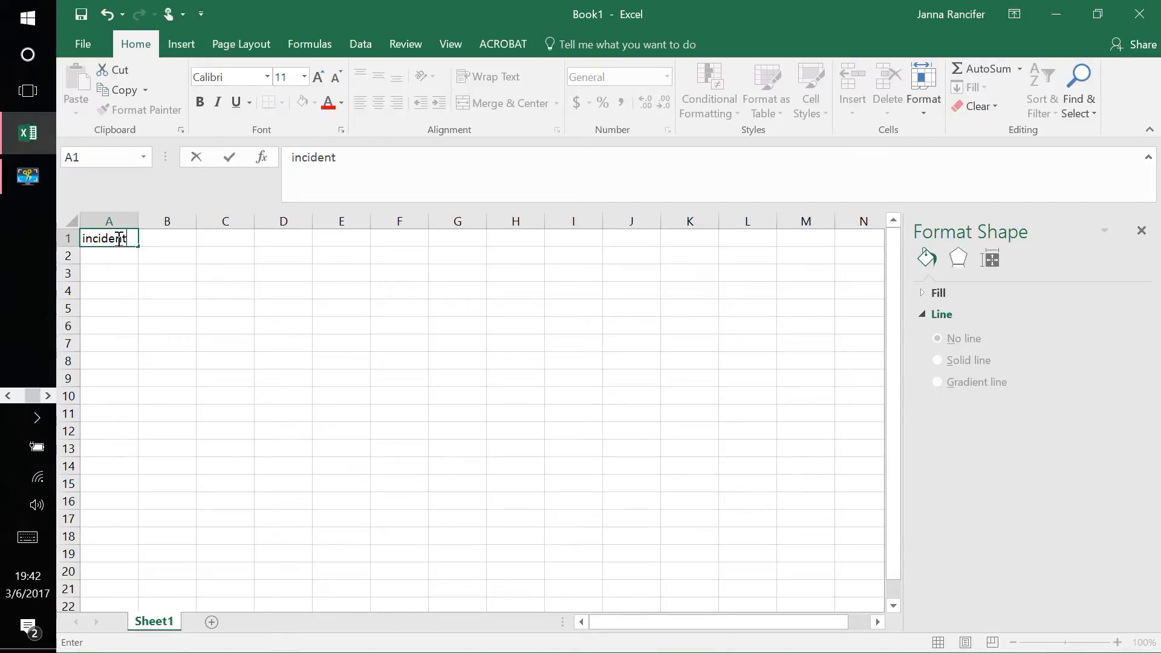
{"action": "left_click", "coordinate": [162, 238]}
{"action": "type", "text": "refr"}
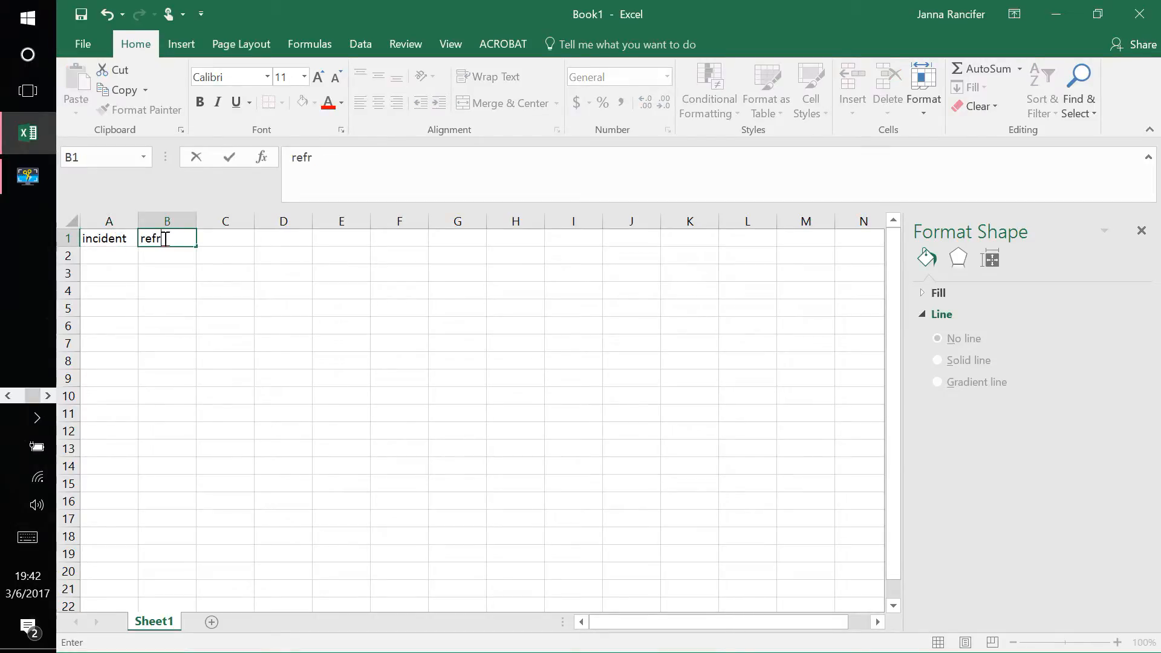
{"action": "type", "text": "acted"}
Step: Fill in the first data pair, 34 in A2 for incident and 25 in B2 for refracted
{"action": "left_click", "coordinate": [119, 253]}
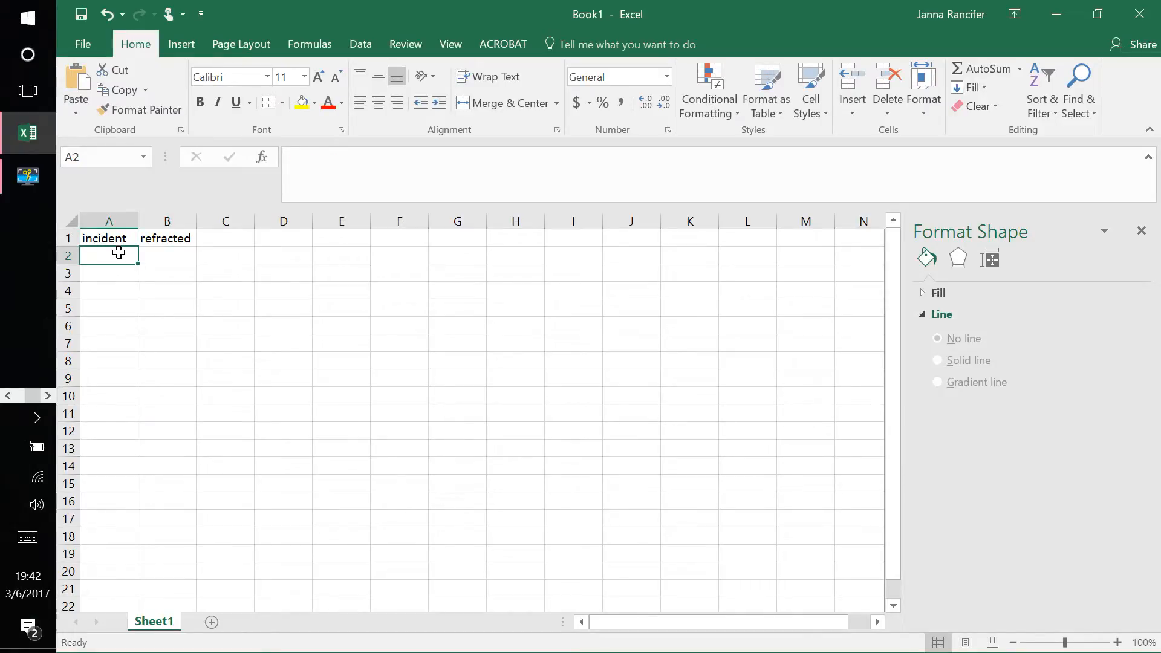
{"action": "type", "text": "34"}
{"action": "key", "text": "Return"}
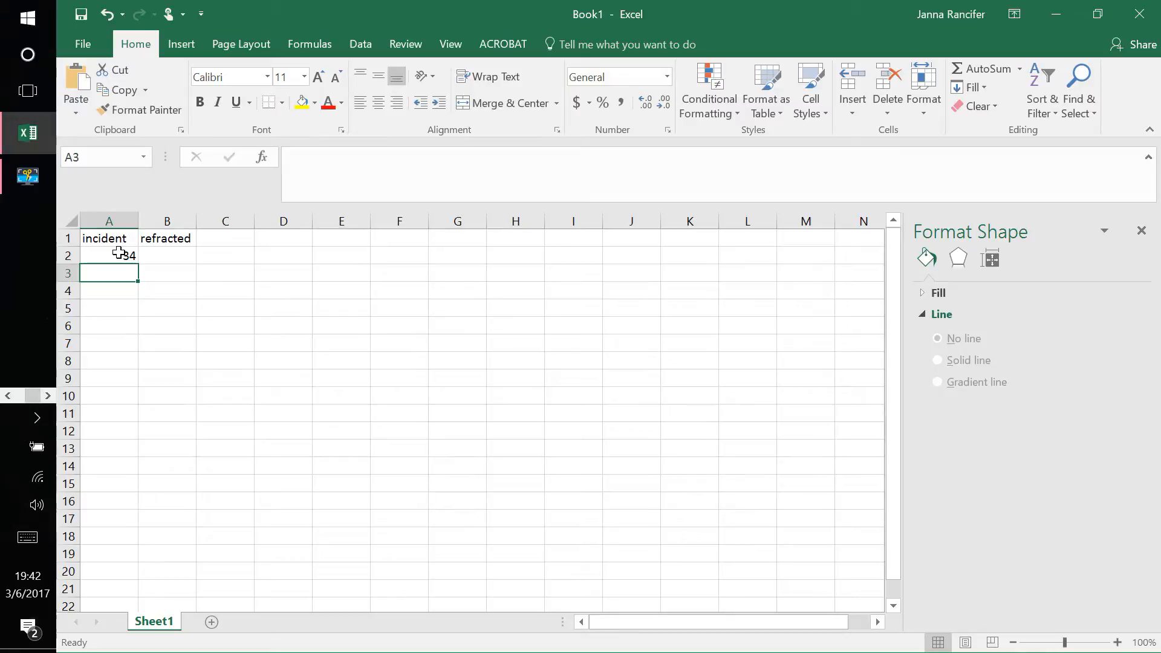
{"action": "left_click", "coordinate": [174, 259]}
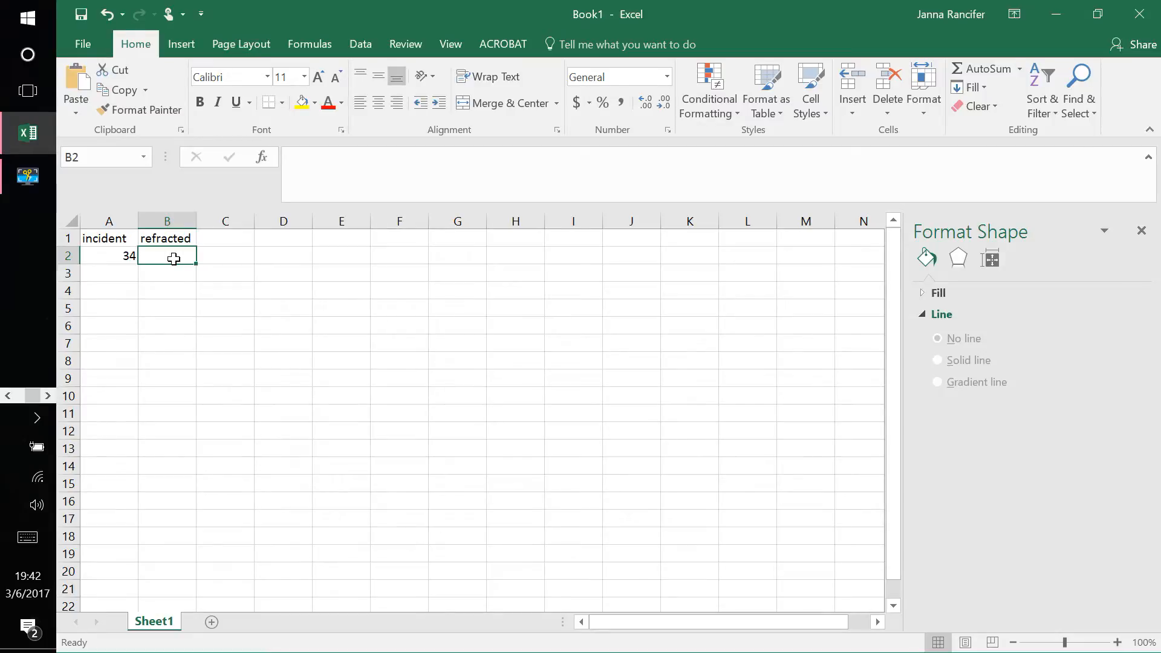
{"action": "type", "text": "25"}
{"action": "key", "text": "Return"}
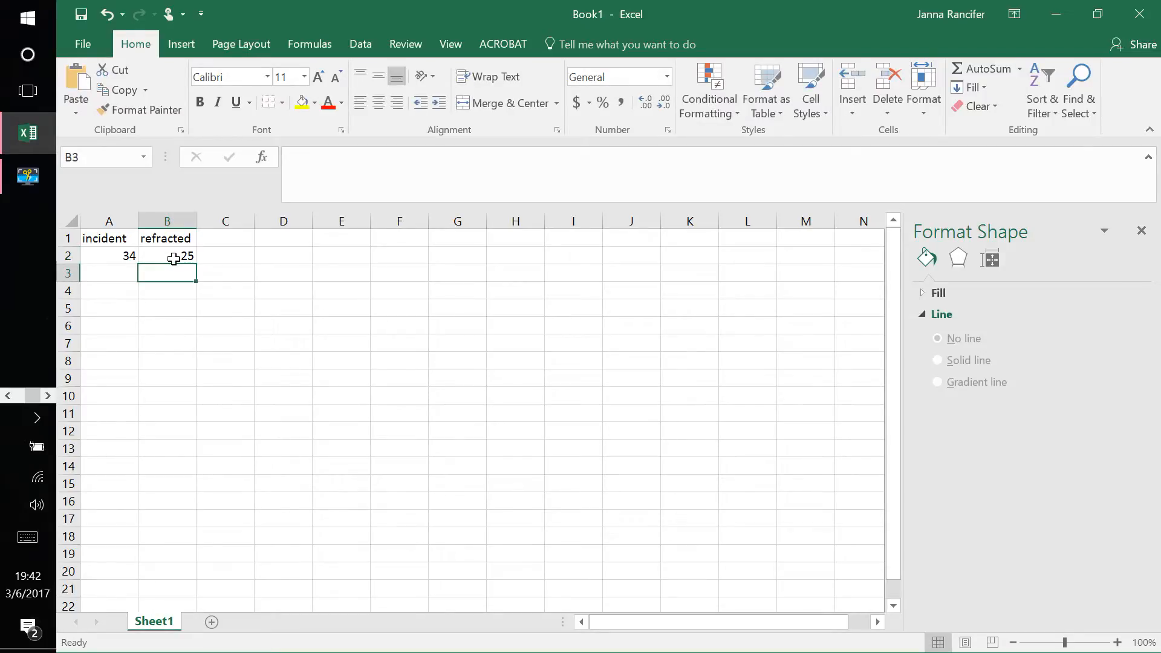
Step: Enter the second pair of angles, 40 in A3 and 28 in B3
{"action": "left_click", "coordinate": [110, 275]}
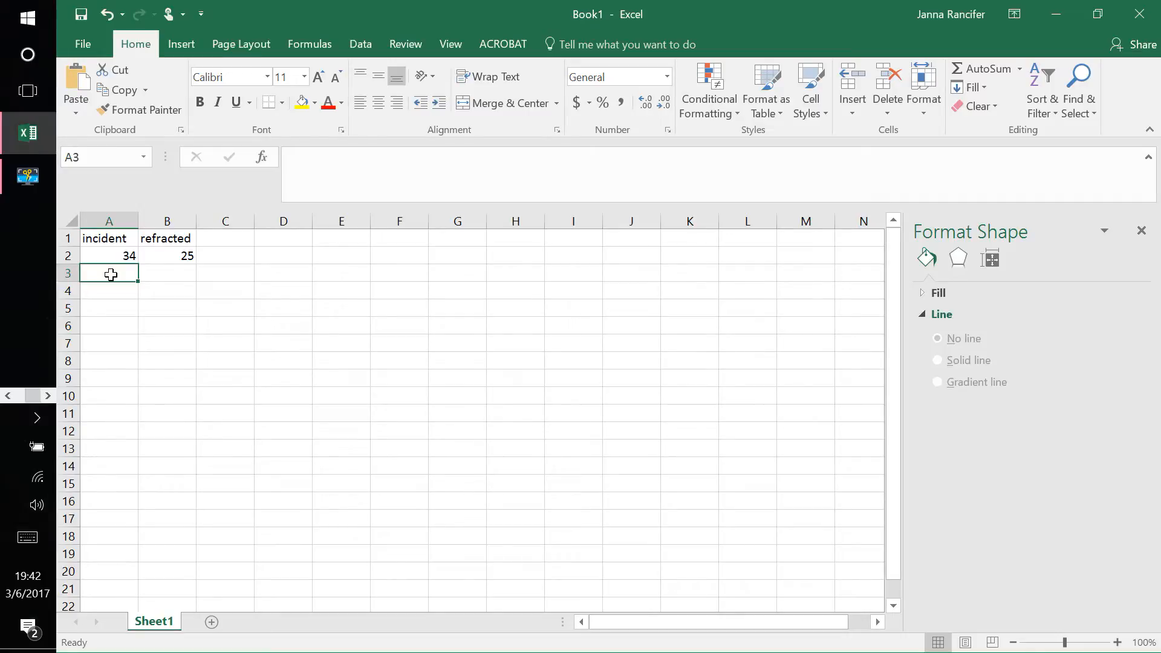
{"action": "type", "text": "40"}
{"action": "key", "text": "Return"}
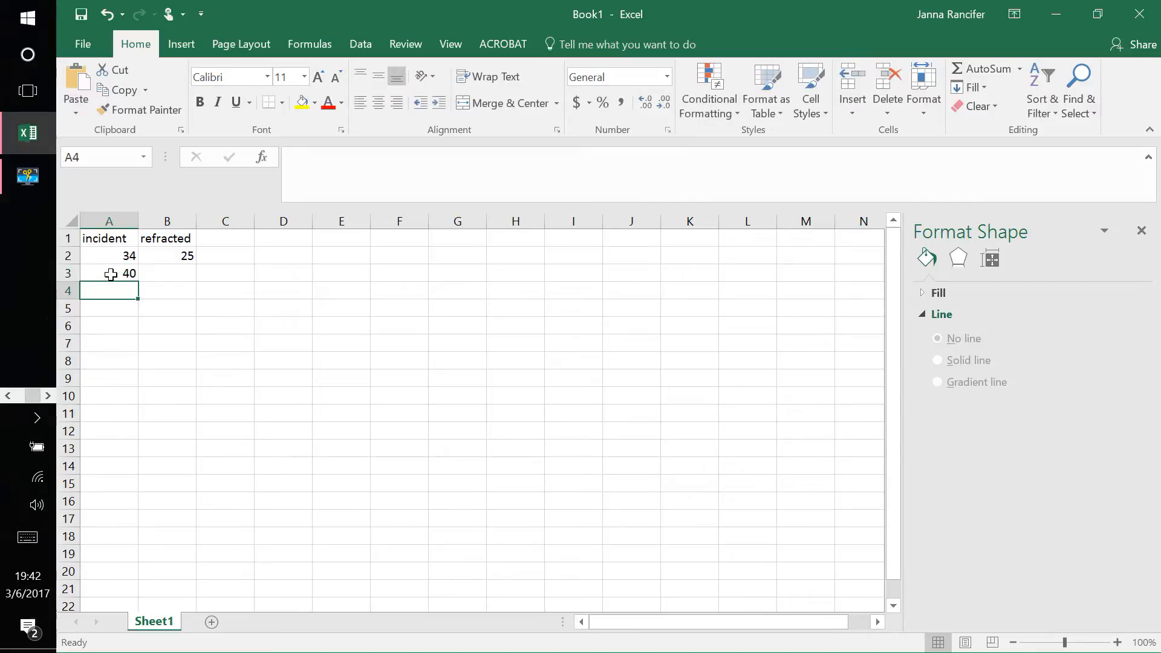
{"action": "left_click", "coordinate": [167, 273]}
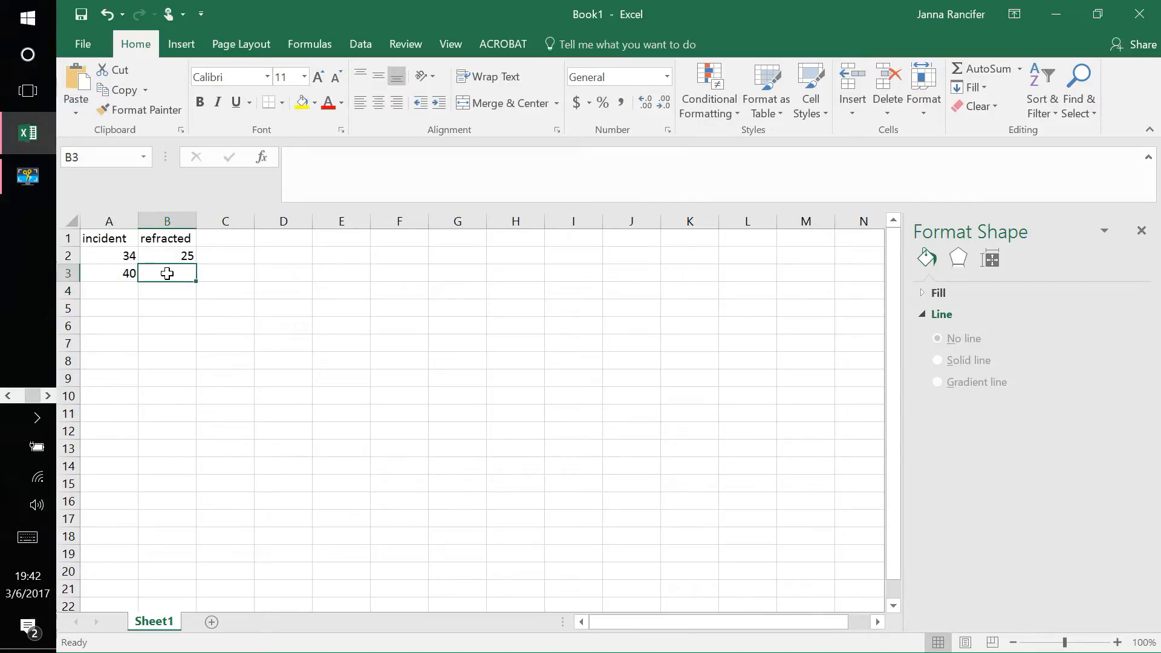
{"action": "type", "text": "28"}
{"action": "key", "text": "Return"}
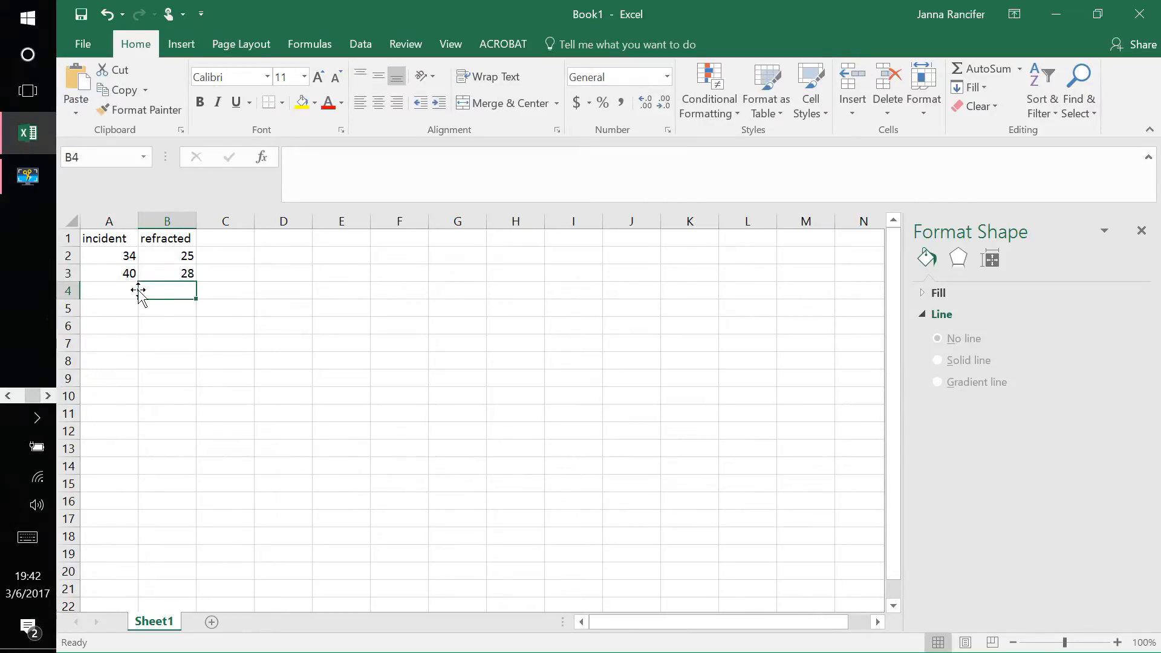
Step: Enter the third pair of angles, 53 in A4 and 30 in B4
{"action": "left_click", "coordinate": [125, 293]}
{"action": "type", "text": "53"}
{"action": "key", "text": "Return"}
{"action": "left_click", "coordinate": [173, 294]}
{"action": "type", "text": "30"}
{"action": "key", "text": "Return"}
Step: Enter the fourth pair of angles, 52 in A5 and 35 in B5
{"action": "left_click", "coordinate": [118, 306]}
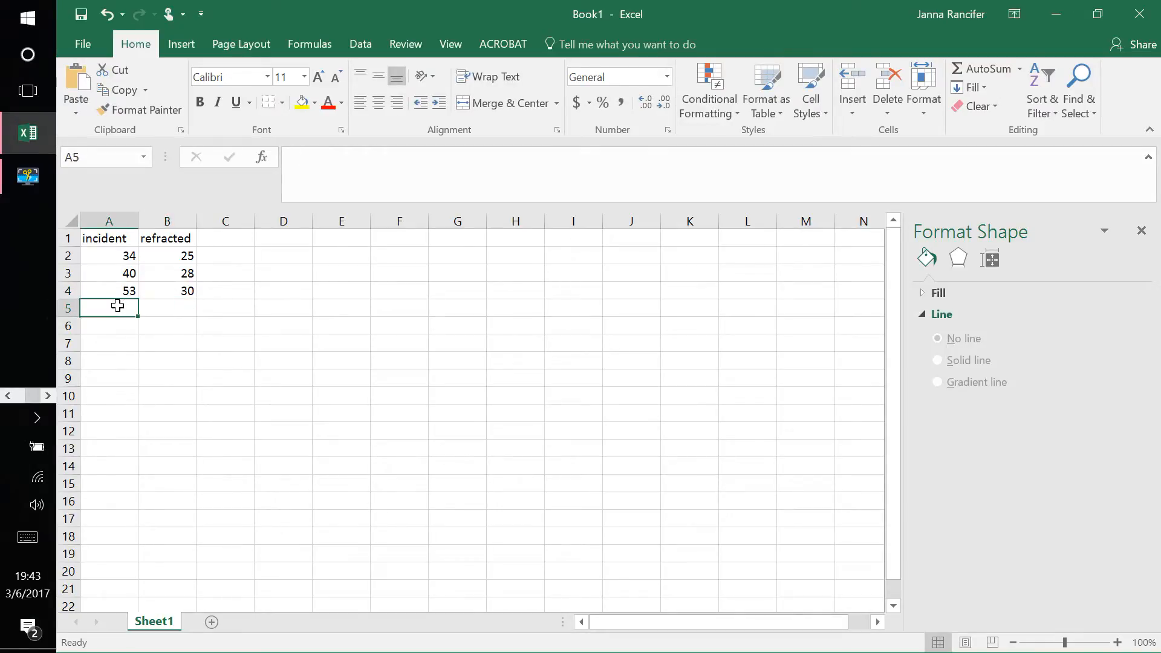
{"action": "type", "text": "52"}
{"action": "key", "text": "Return"}
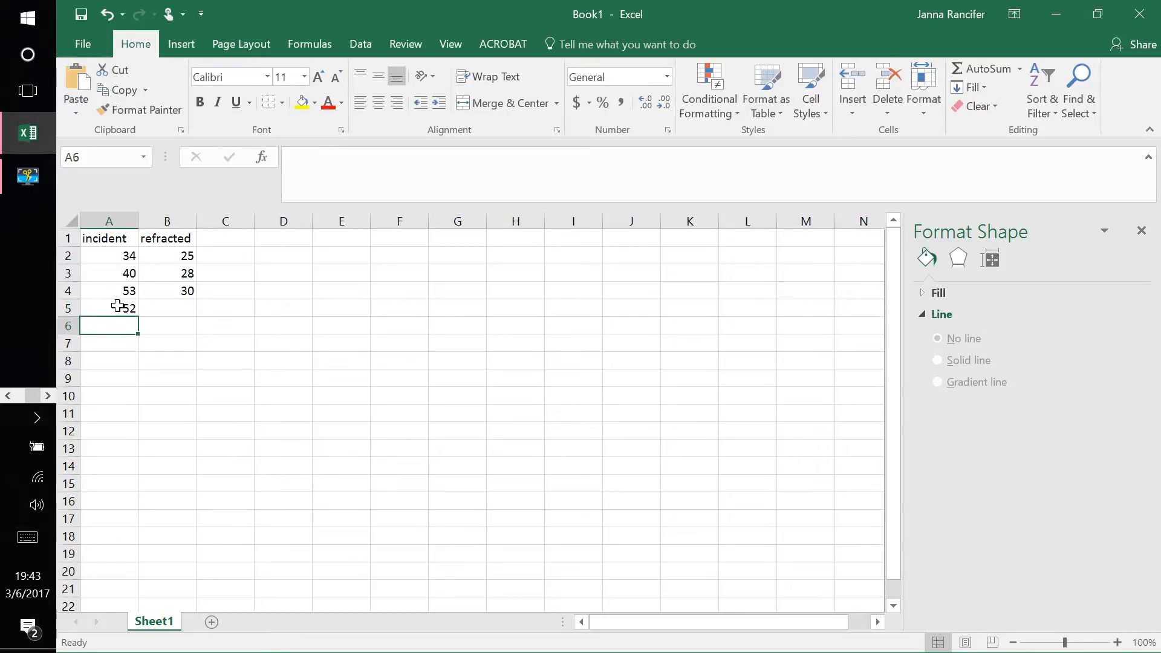
{"action": "left_click", "coordinate": [172, 309]}
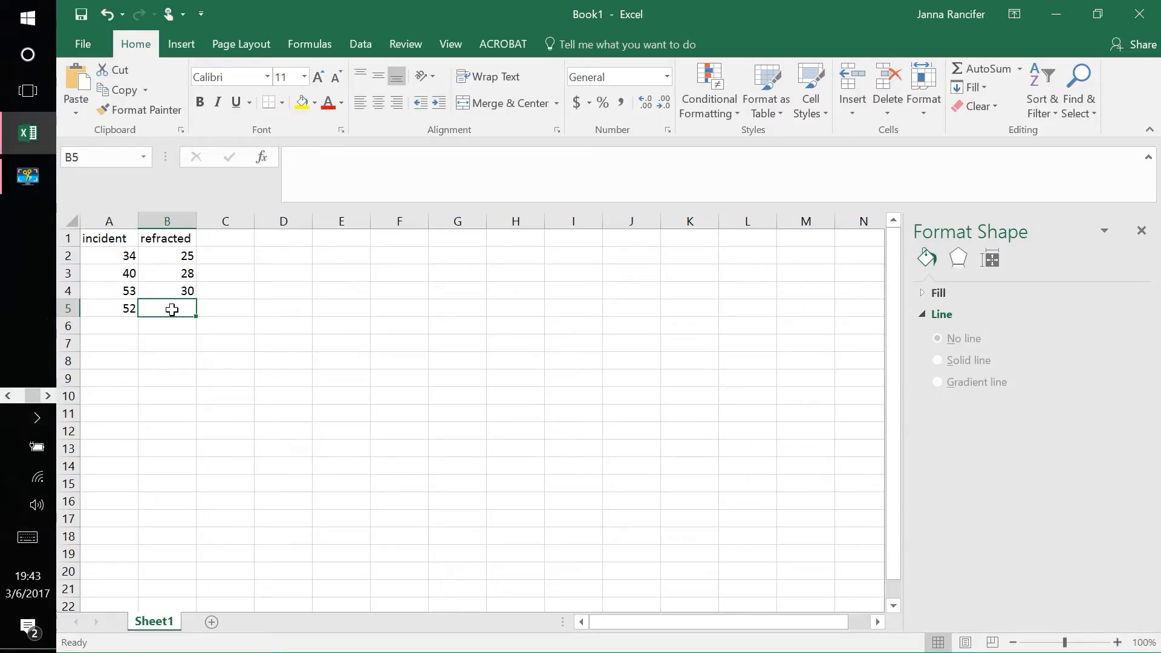
{"action": "type", "text": "35"}
{"action": "key", "text": "Return"}
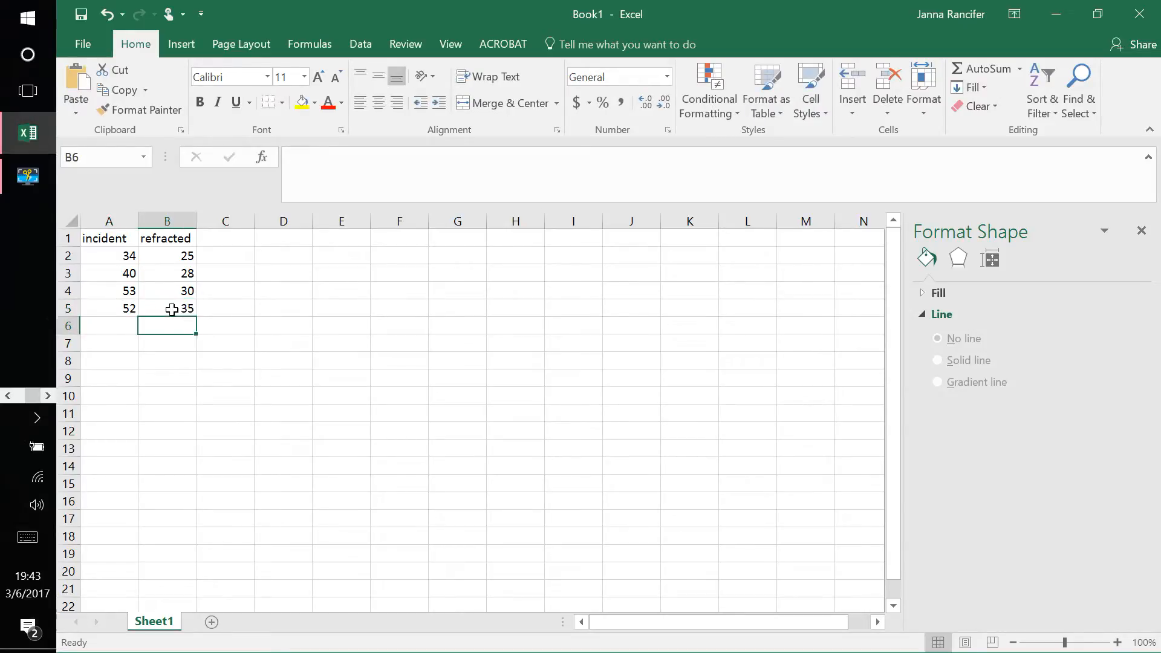
Step: Enter the fifth pair of angles, 65 in A6 and 43 in B6
{"action": "left_click", "coordinate": [128, 324]}
{"action": "type", "text": "65"}
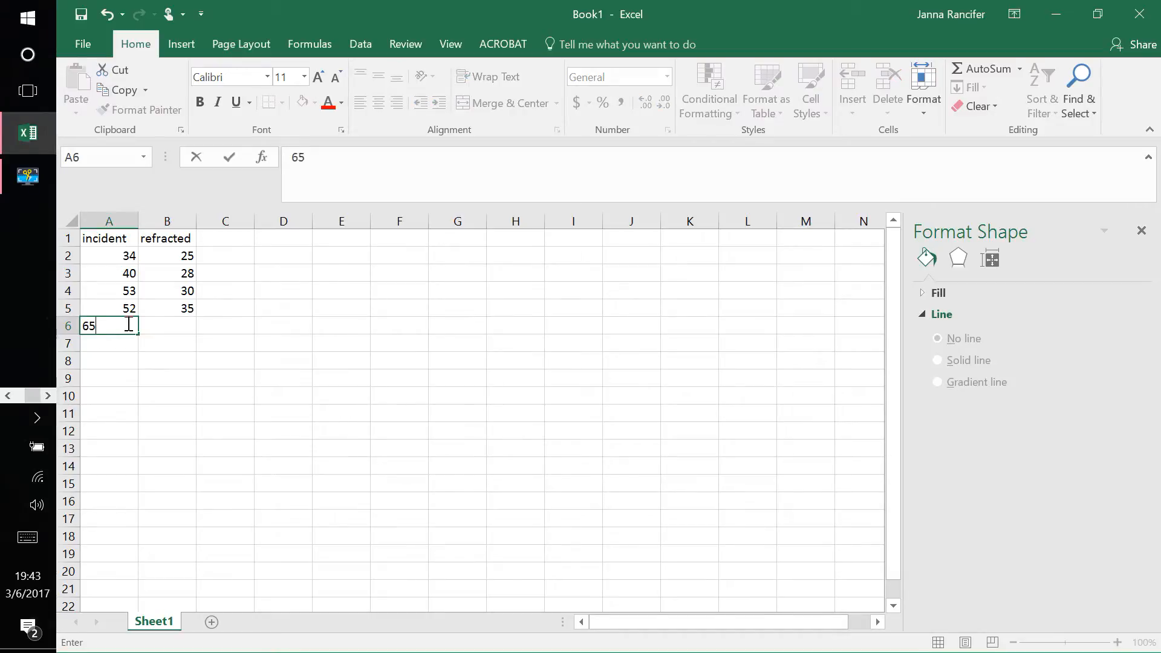
{"action": "key", "text": "Return"}
{"action": "left_click", "coordinate": [183, 321]}
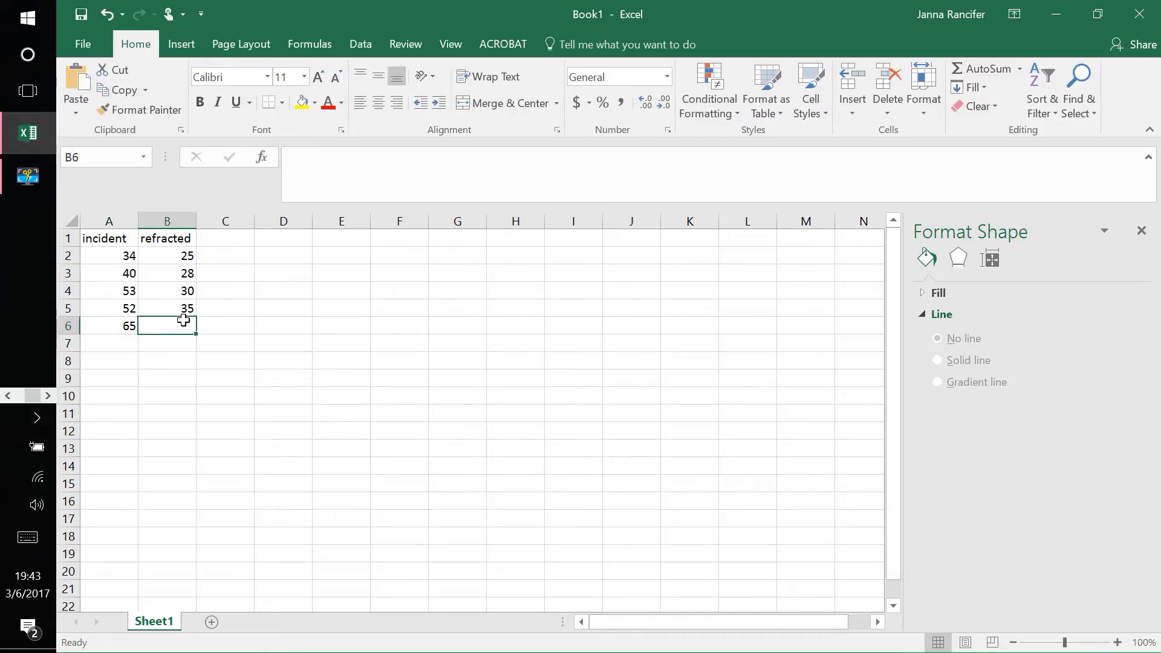
{"action": "type", "text": "43"}
{"action": "key", "text": "Return"}
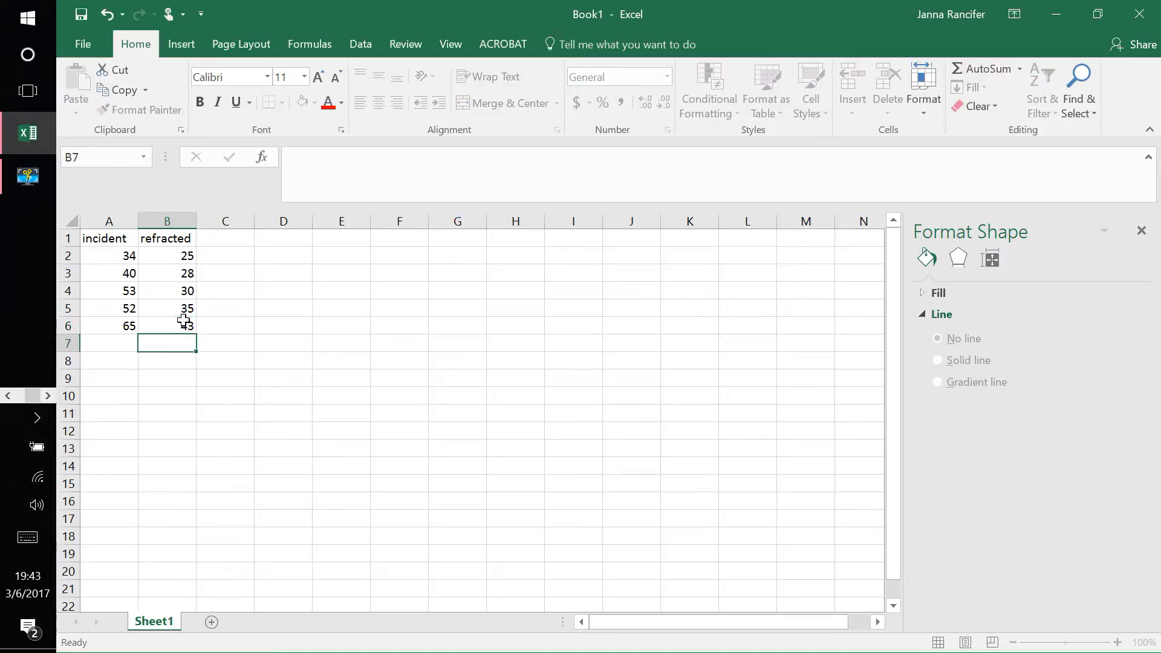
Step: Add the heading "rad inc" in D1 for the incident angles in radians
{"action": "left_click", "coordinate": [268, 243]}
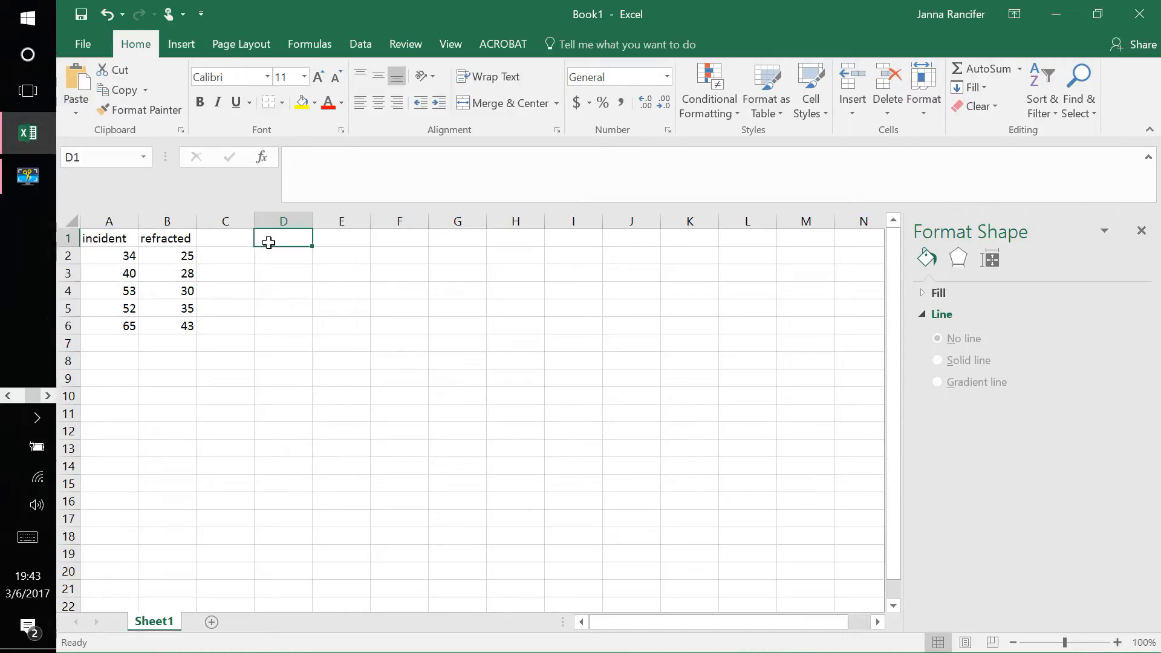
{"action": "type", "text": "rad"}
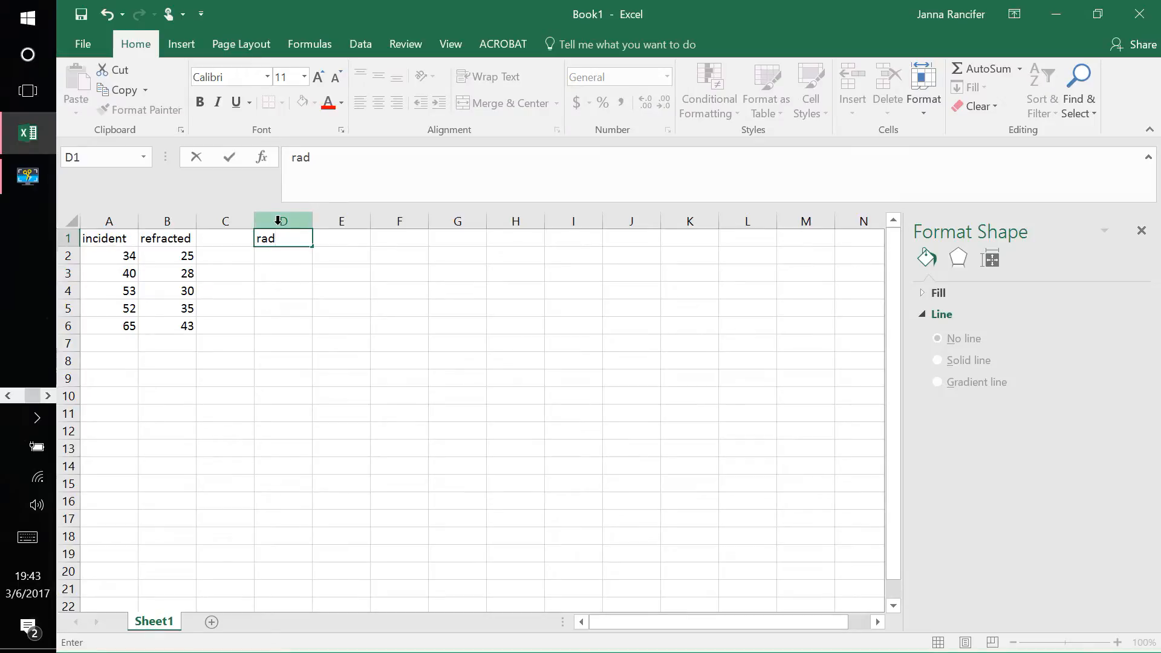
{"action": "type", "text": " ic"}
{"action": "key", "text": "BackSpace"}
{"action": "type", "text": "nc"}
Step: Convert the first incident angle to radians in D2 with the formula =RADIANS(A2)
{"action": "left_click", "coordinate": [280, 260]}
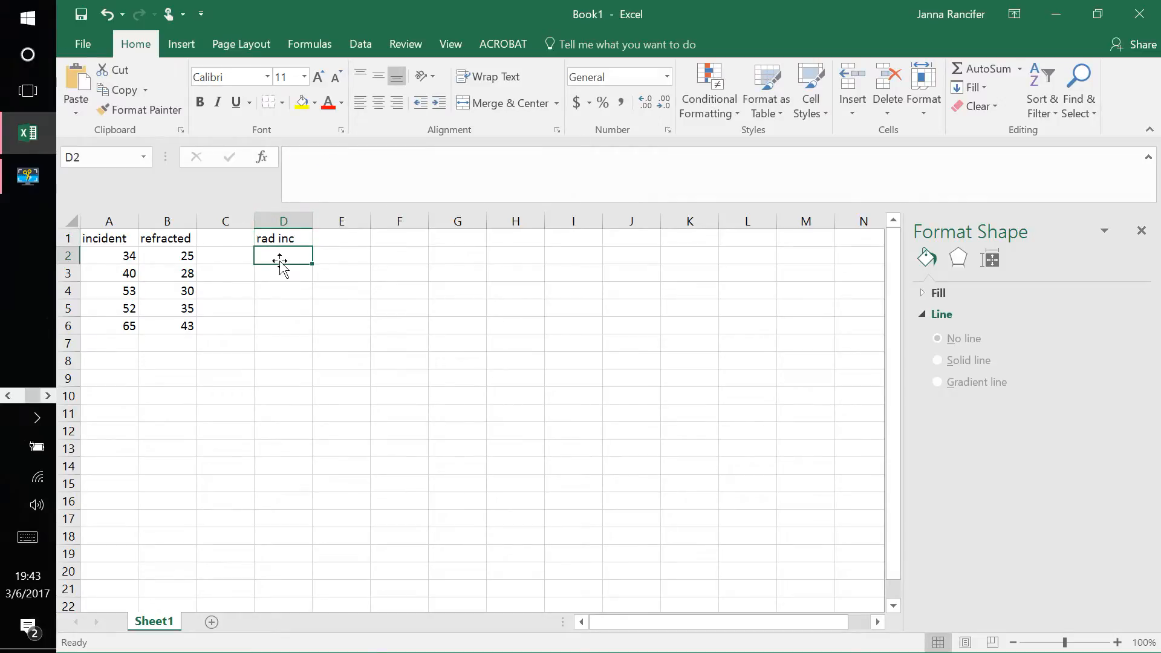
{"action": "type", "text": "="}
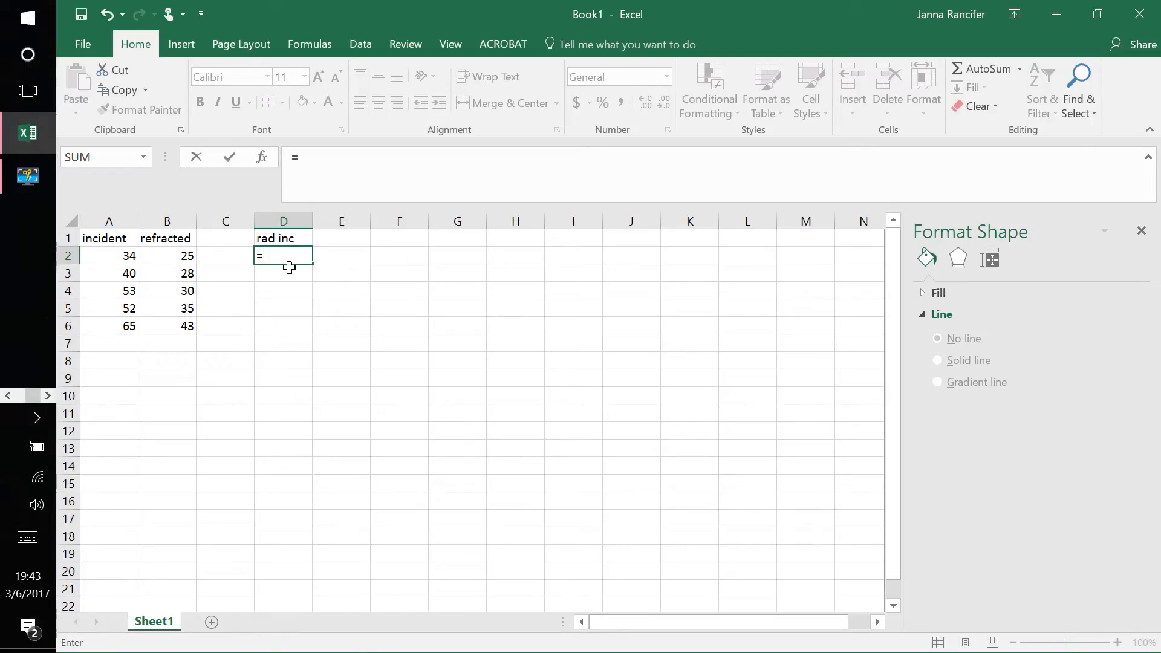
{"action": "type", "text": "r"}
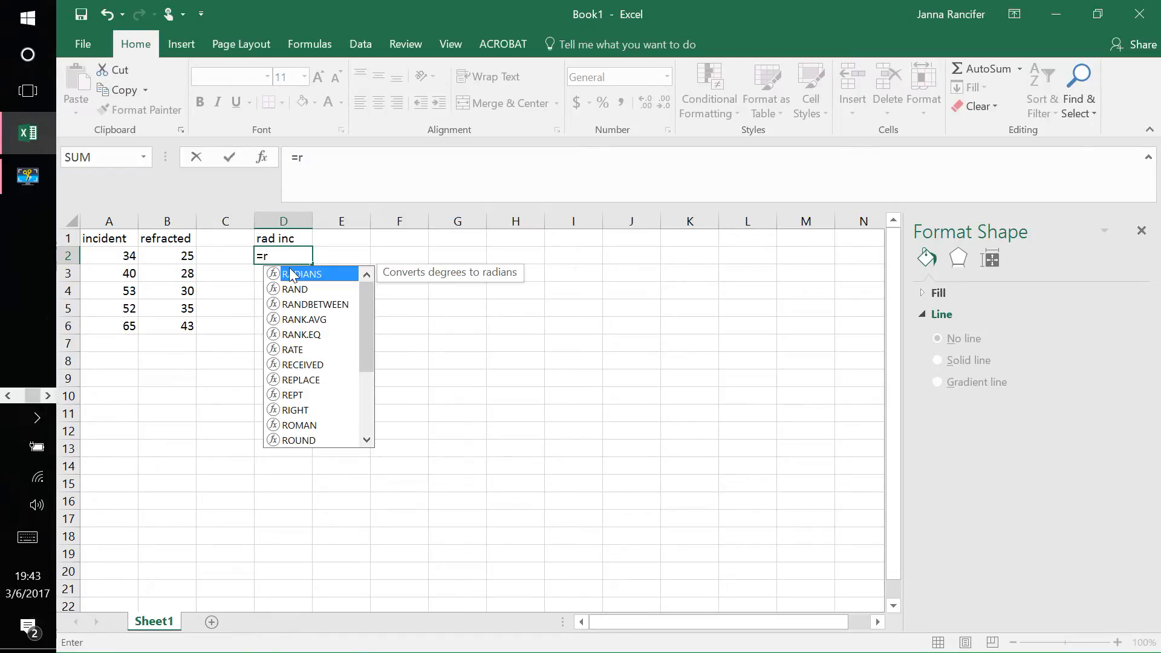
{"action": "type", "text": "adia"}
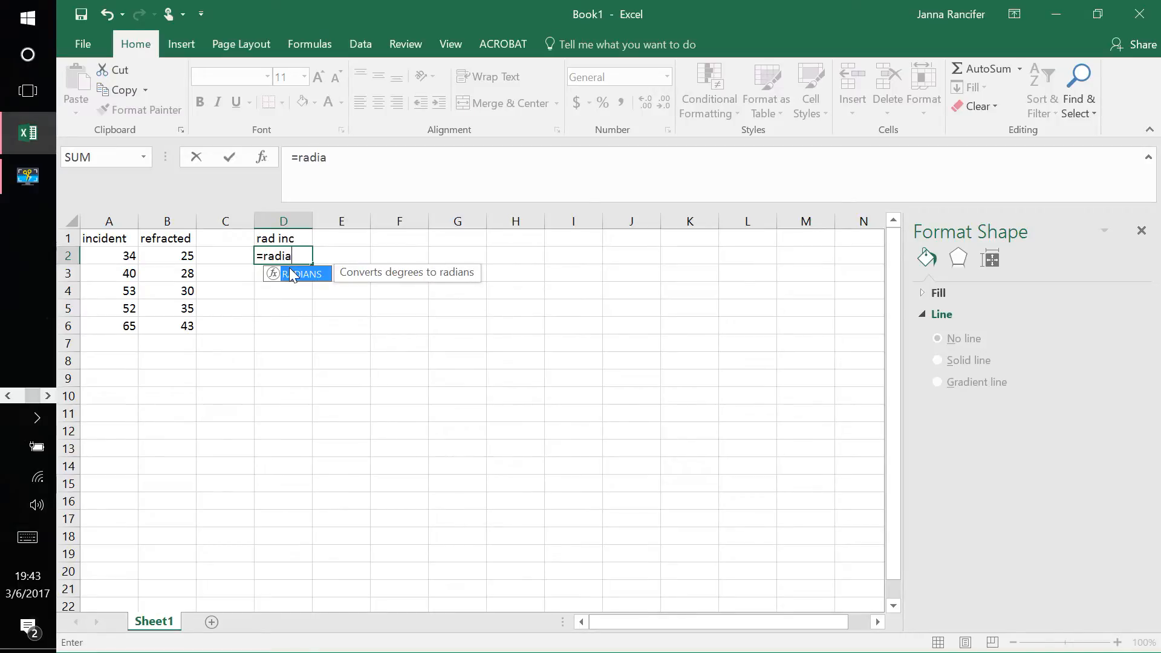
{"action": "type", "text": "ns("}
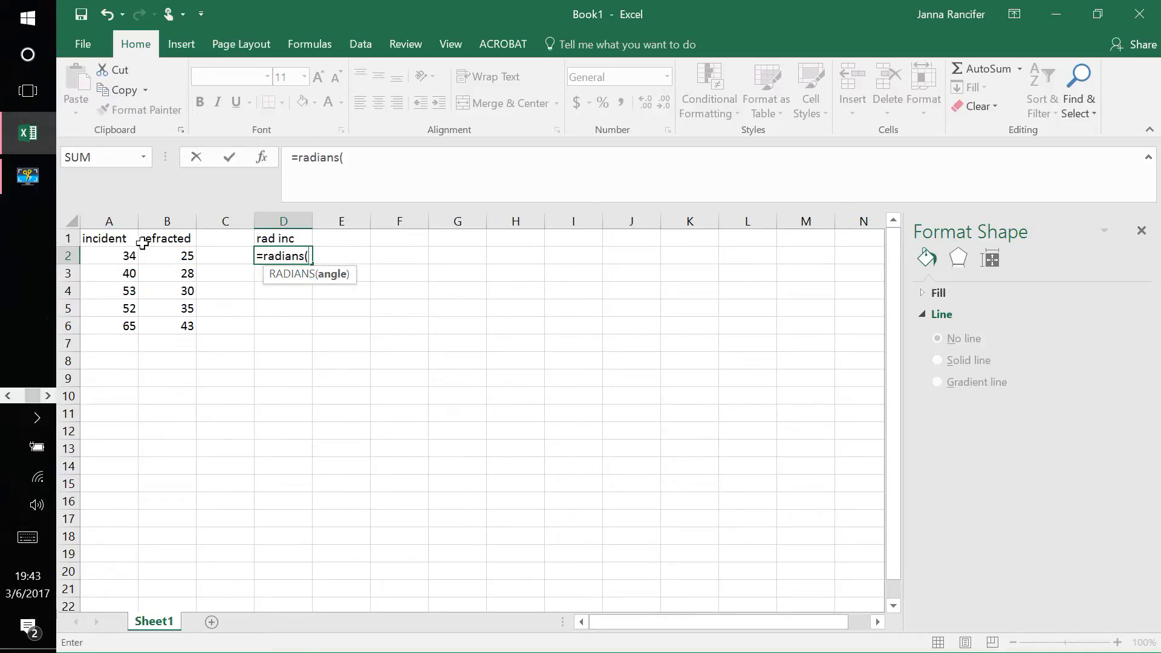
{"action": "left_click", "coordinate": [124, 255]}
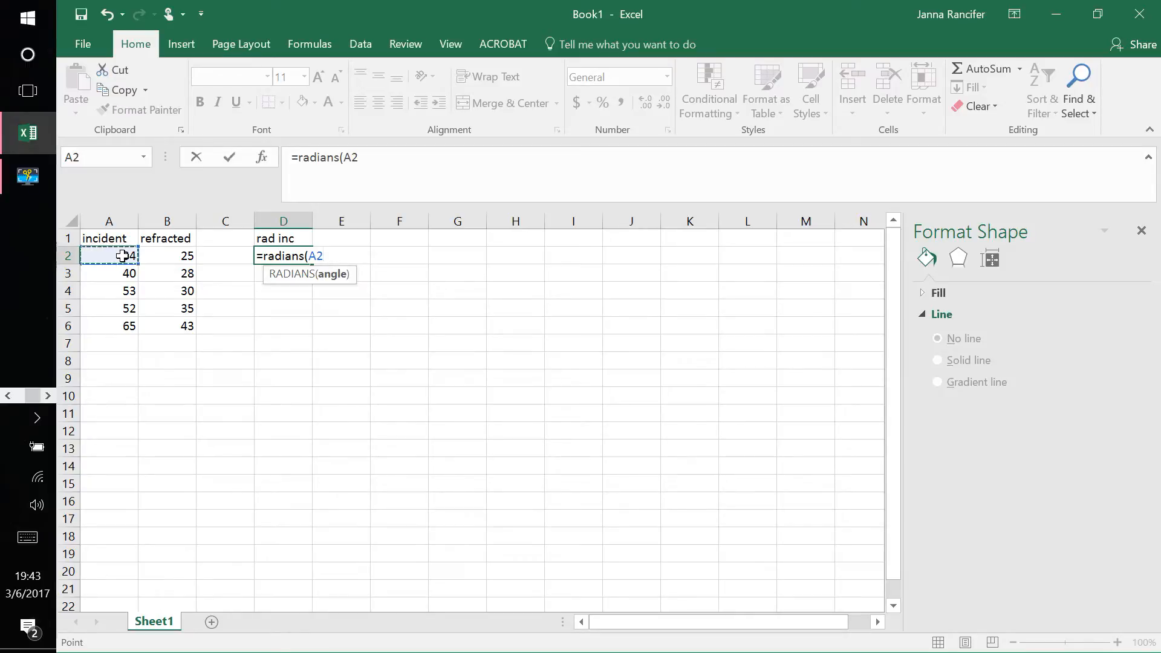
{"action": "key", "text": "Return"}
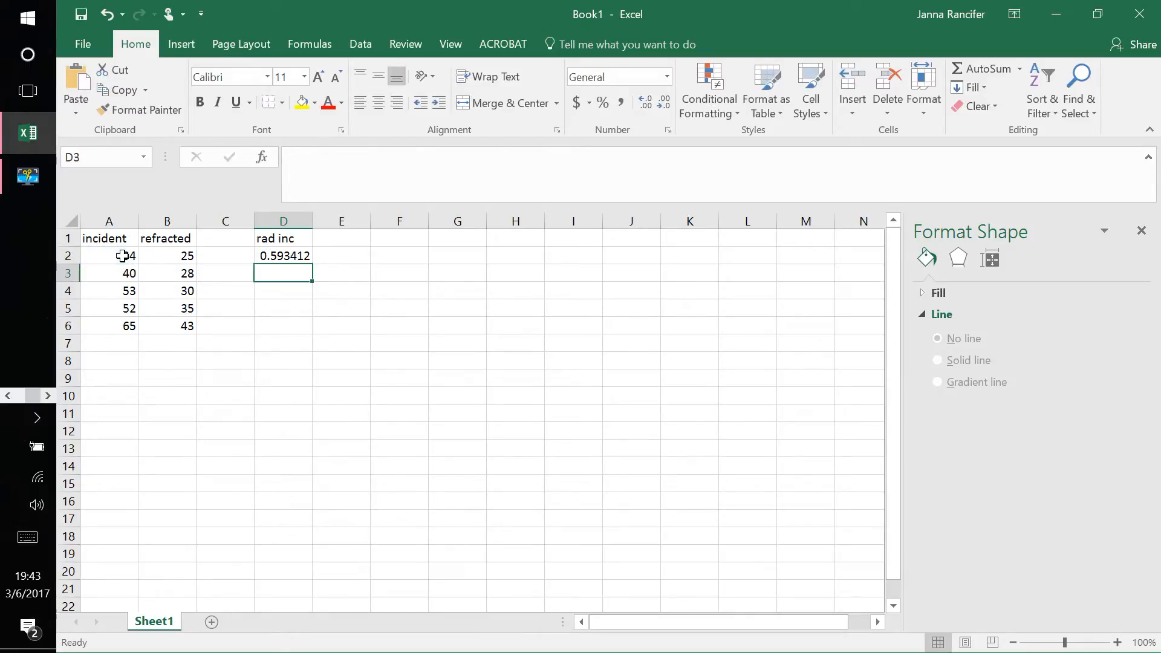
Step: Copy the radians formula from D2 down through D6 to convert the remaining incident angles
{"action": "left_click", "coordinate": [123, 256]}
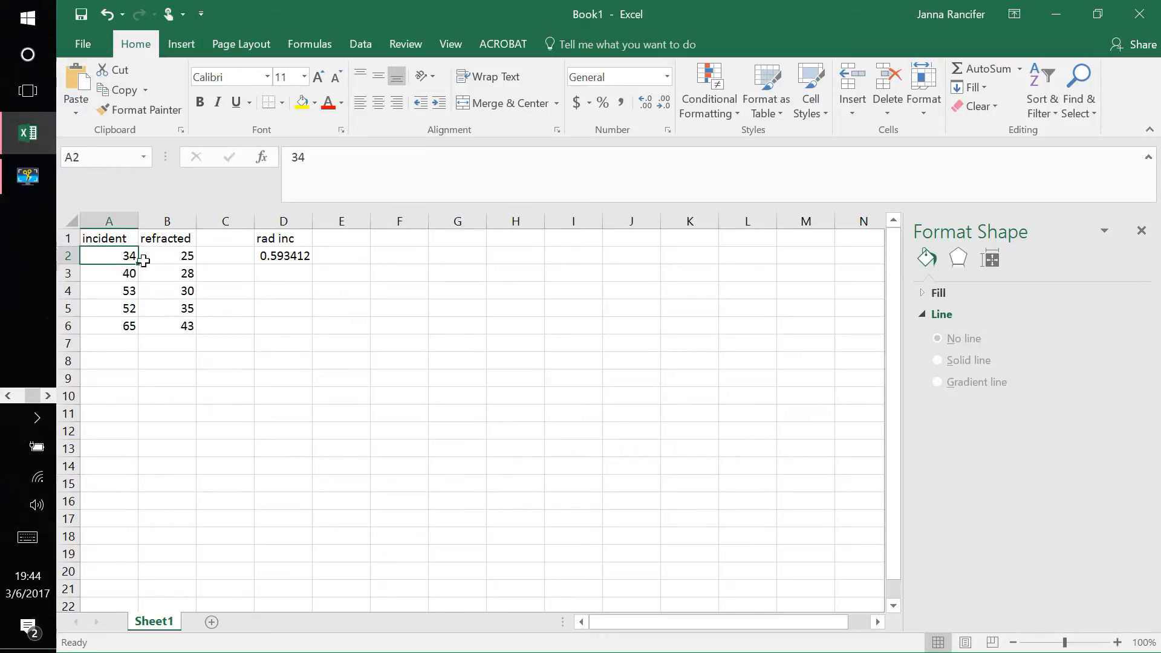
{"action": "left_click", "coordinate": [285, 256]}
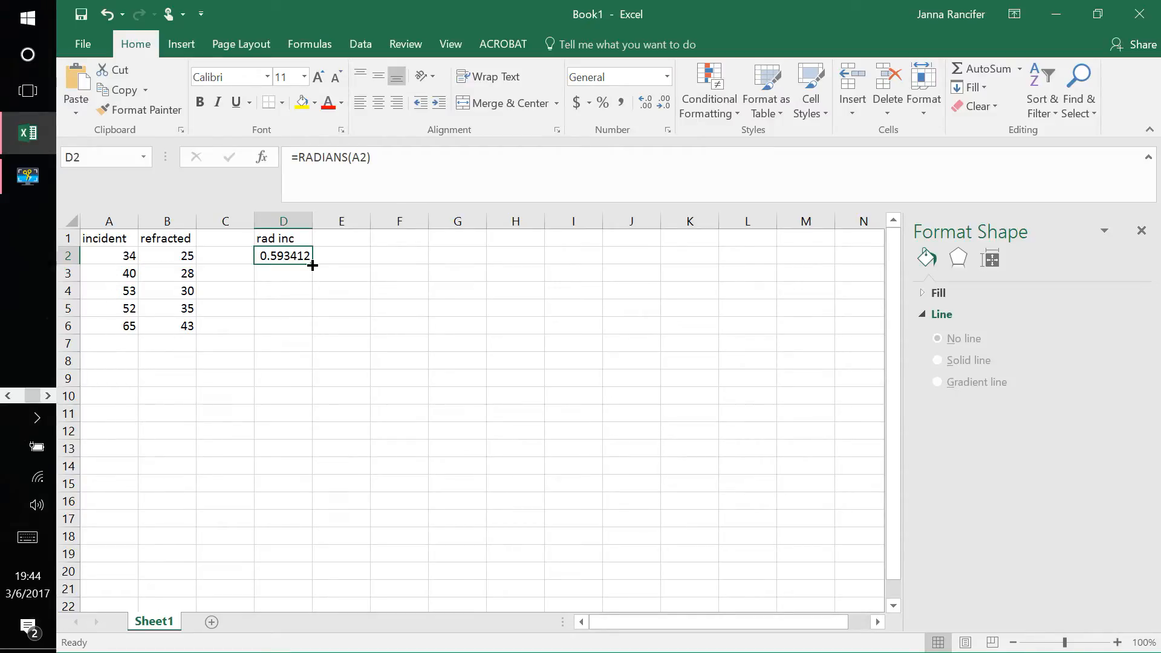
{"action": "left_click_drag", "start_coordinate": [312, 265], "coordinate": [313, 330]}
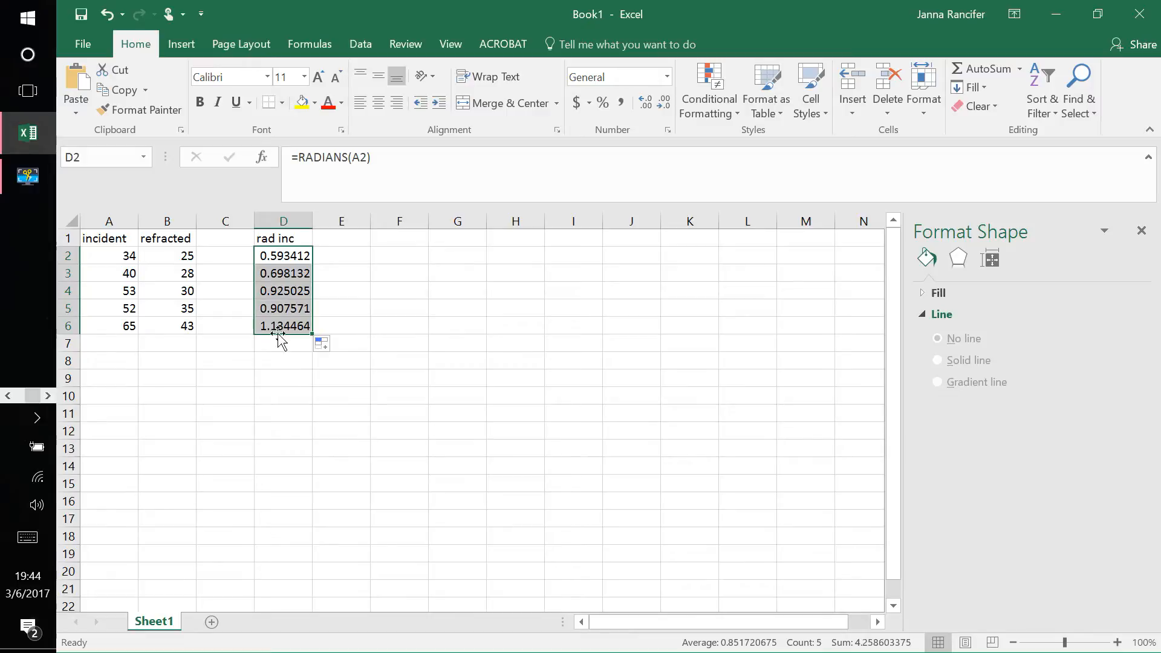
Step: Add the heading "rad ref" in E1 for the refracted angles in radians
{"action": "left_click", "coordinate": [354, 239]}
{"action": "type", "text": "rad"}
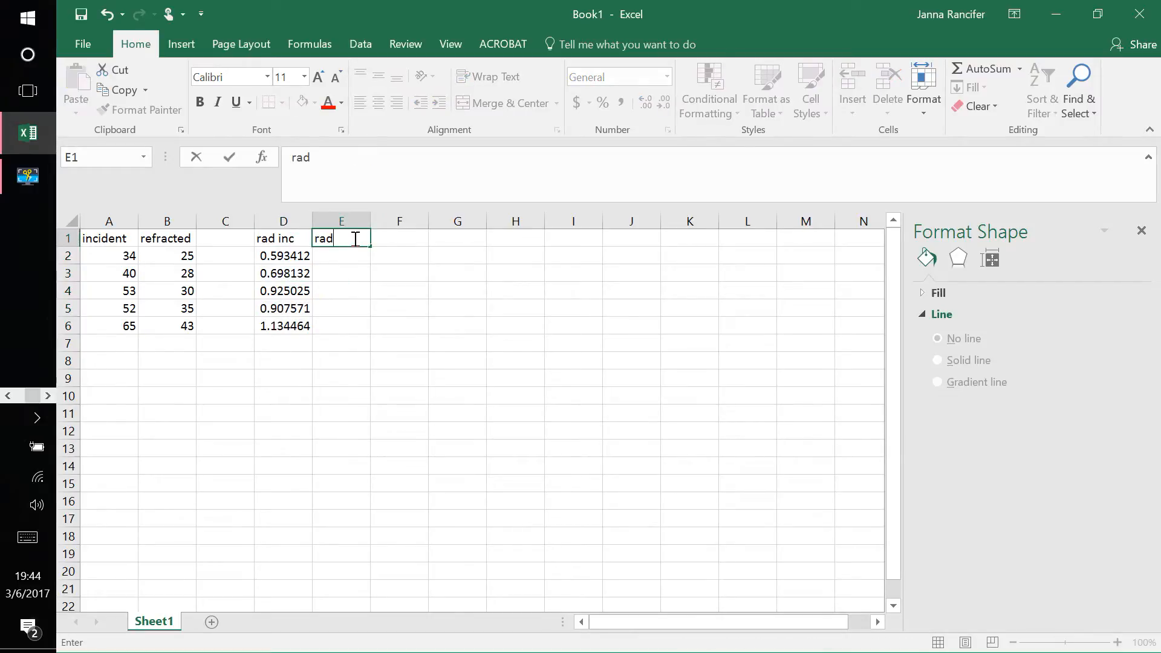
{"action": "type", "text": " ref"}
Step: Convert the refracted angles to radians with =RADIANS(B2) in E2, copied down through E6
{"action": "left_click", "coordinate": [344, 261]}
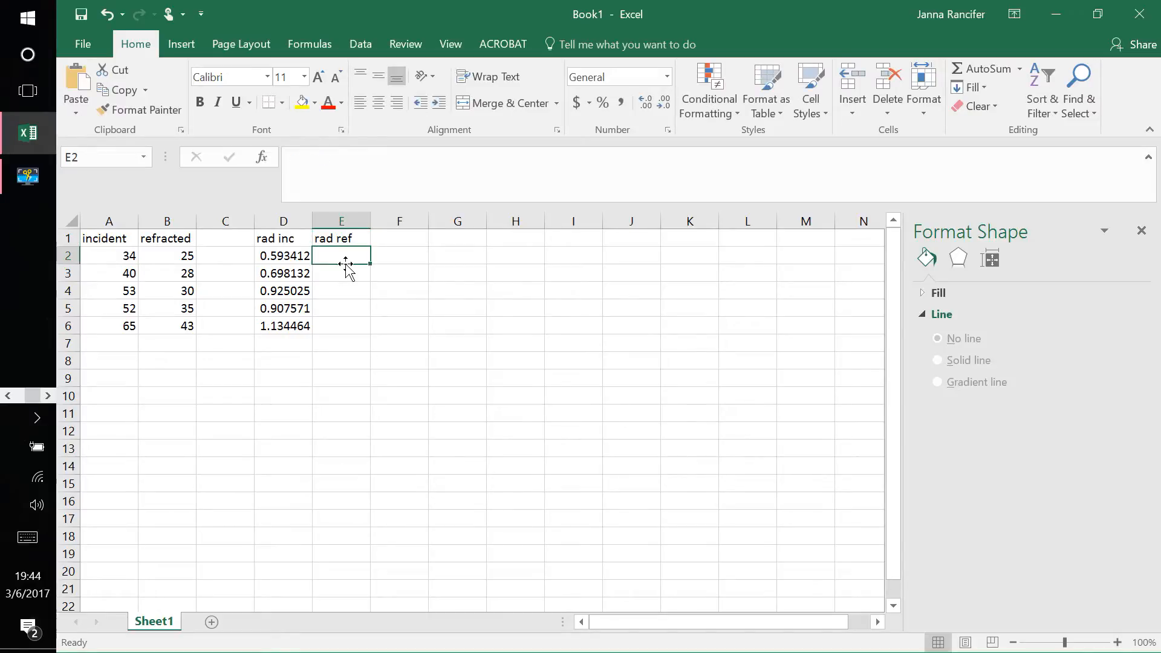
{"action": "type", "text": "="}
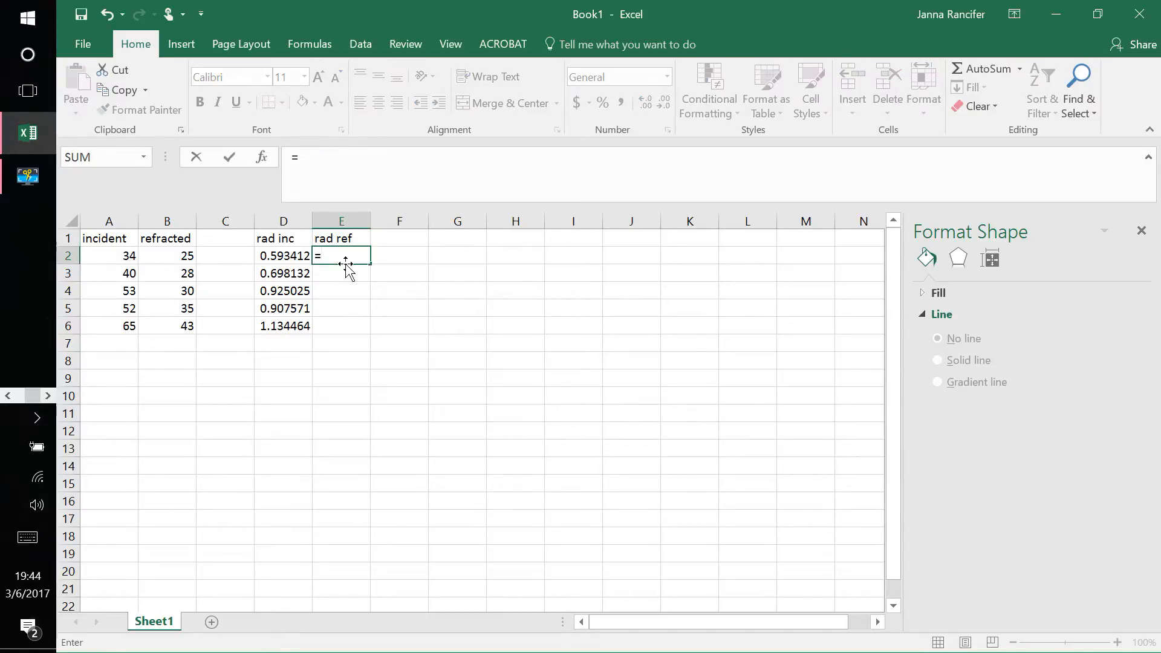
{"action": "type", "text": "rad"}
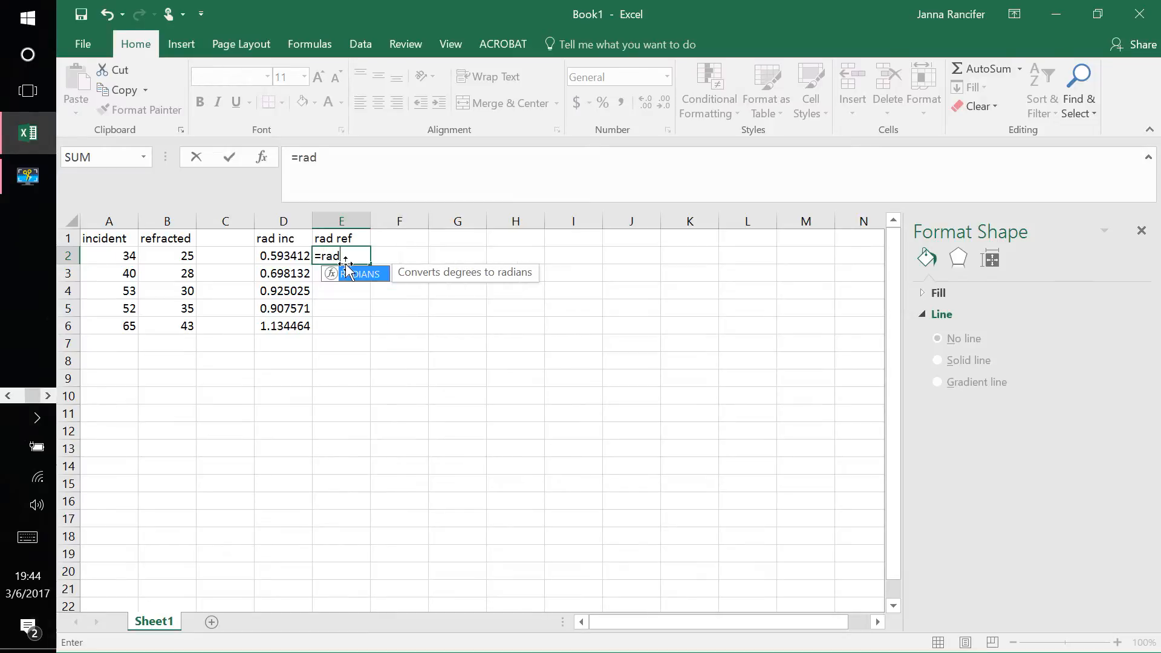
{"action": "type", "text": "ians("}
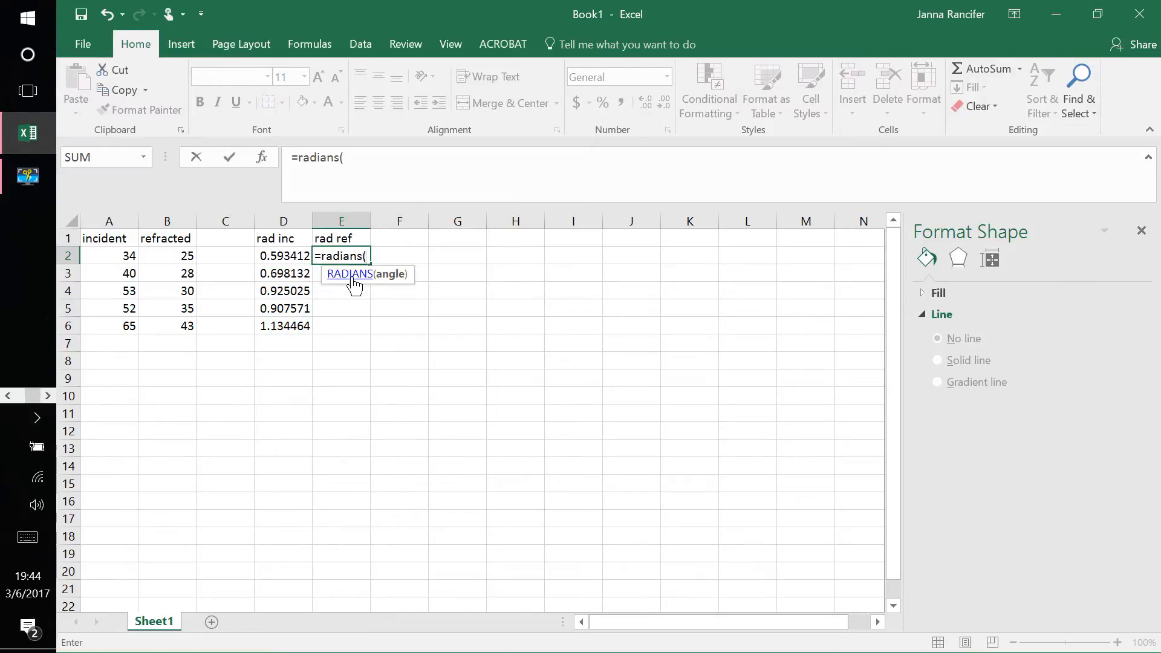
{"action": "left_click", "coordinate": [182, 256]}
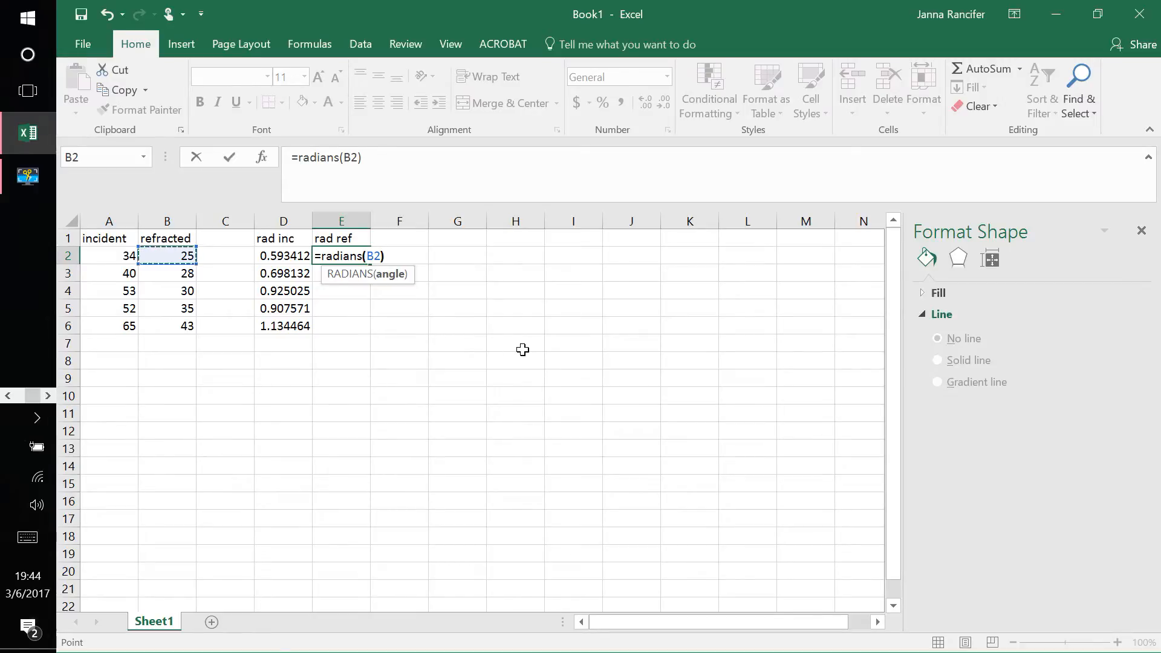
{"action": "key", "text": "Return"}
{"action": "left_click", "coordinate": [339, 255]}
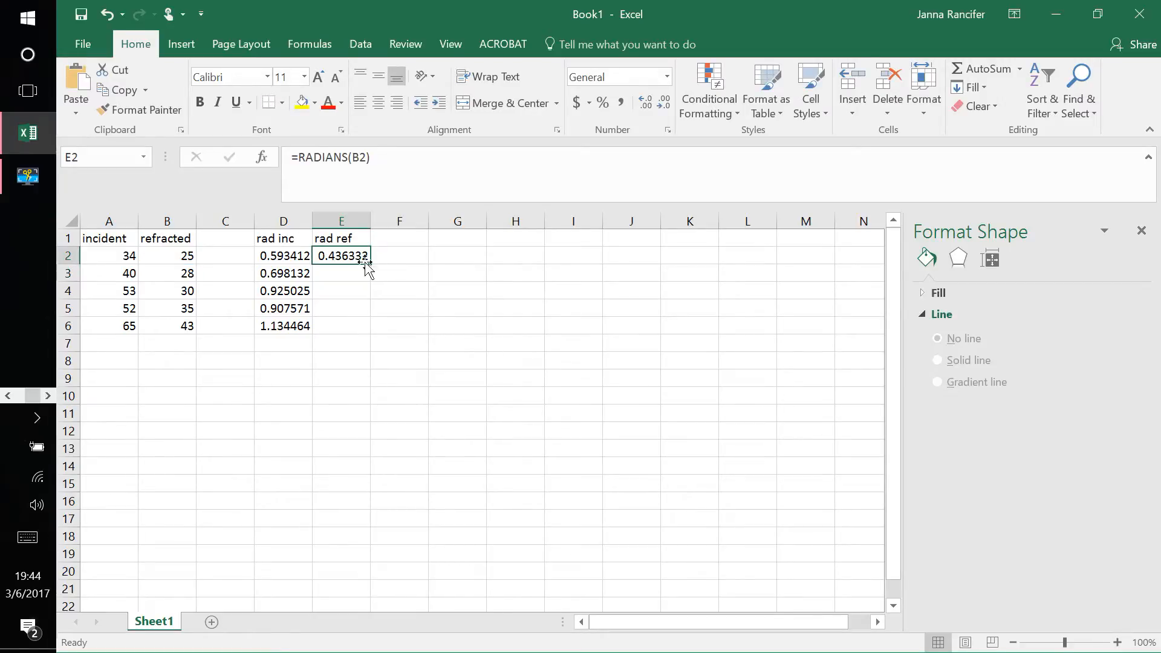
{"action": "left_click_drag", "start_coordinate": [371, 264], "coordinate": [370, 329]}
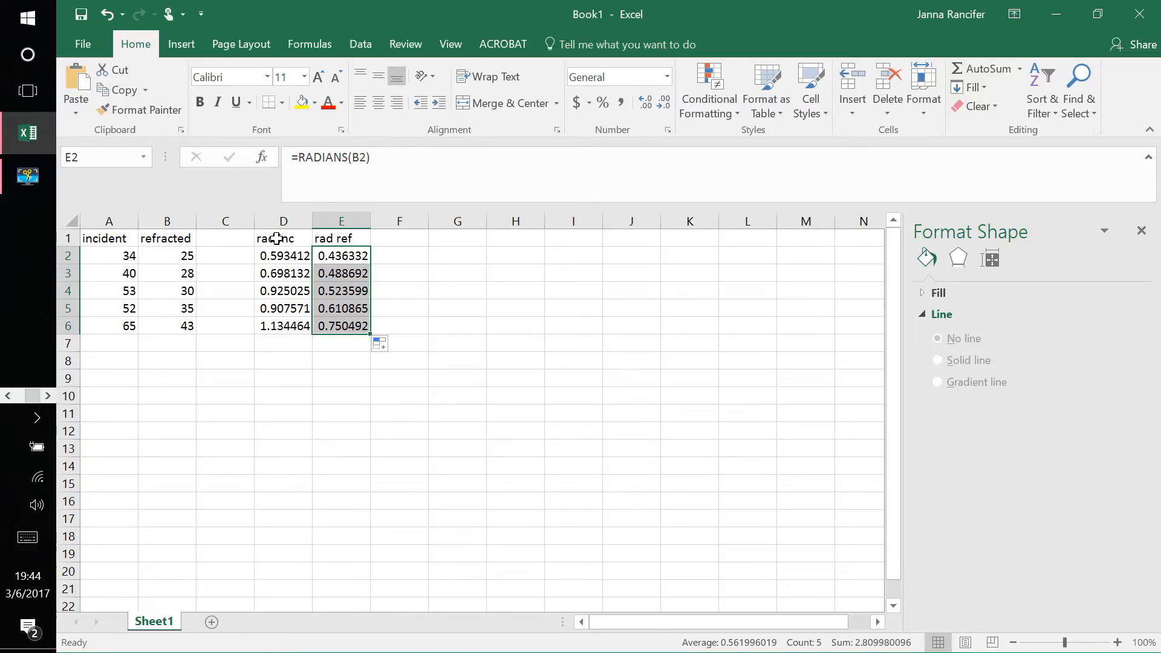
Step: Add the heading "sin ref" in G1 for the sines of the refracted angles
{"action": "left_click", "coordinate": [448, 242]}
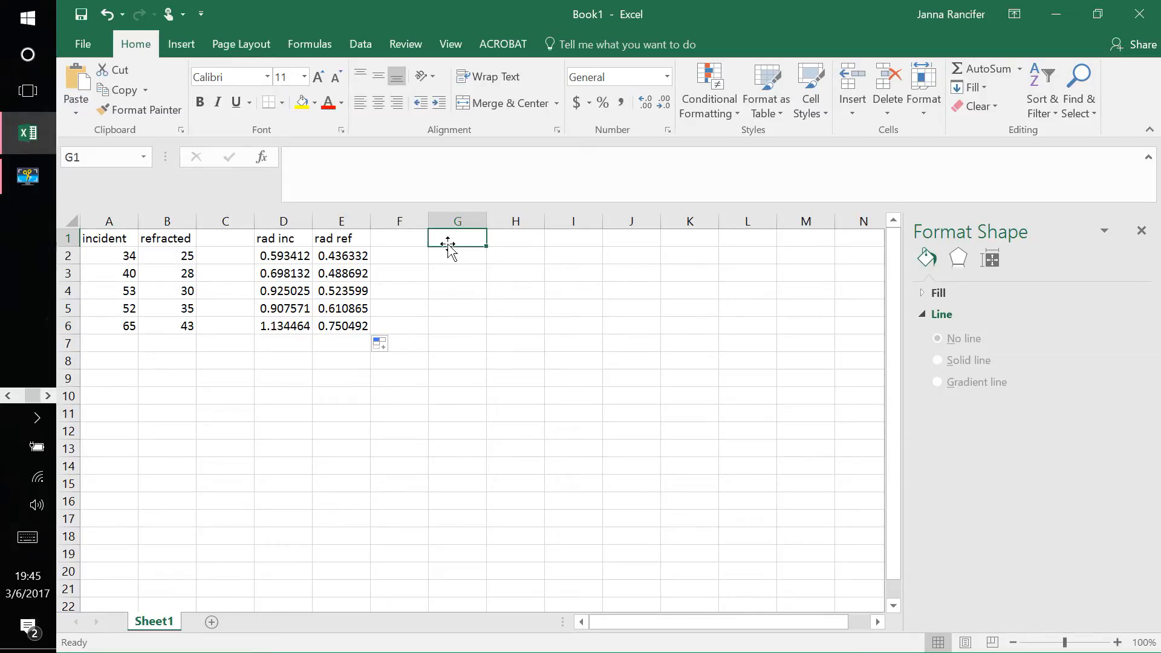
{"action": "type", "text": "sin ref"}
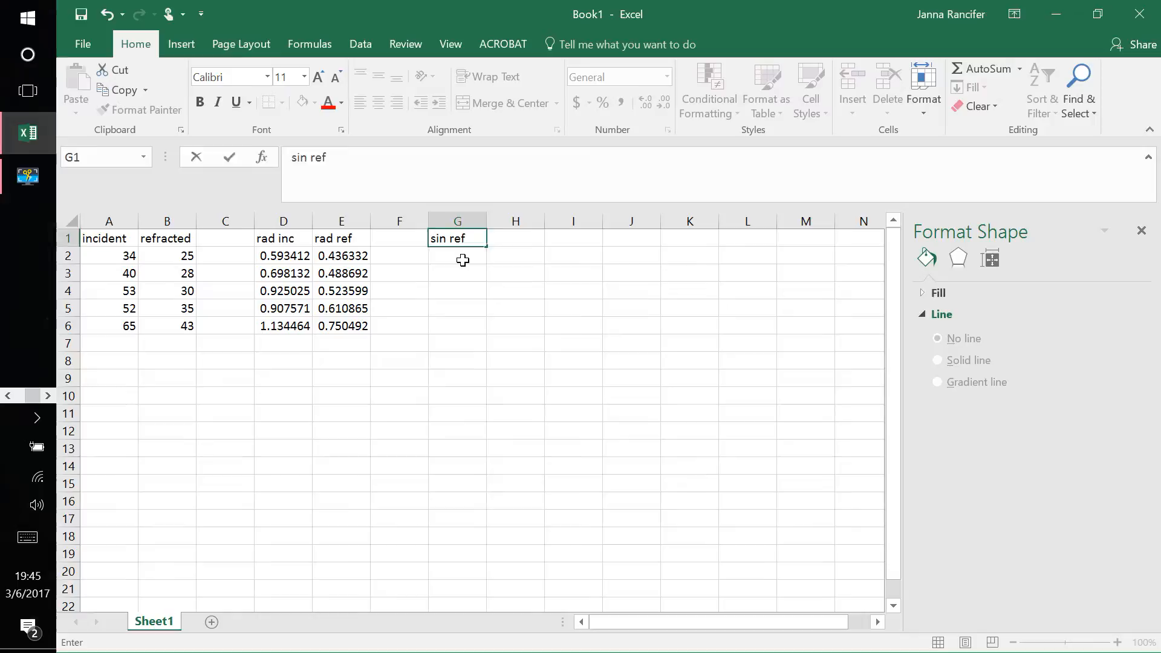
{"action": "key", "text": "Return"}
{"action": "key", "text": "Return"}
Step: Calculate the sine of the first refracted angle in G2 with the formula =SIN(E2)
{"action": "left_click", "coordinate": [462, 256]}
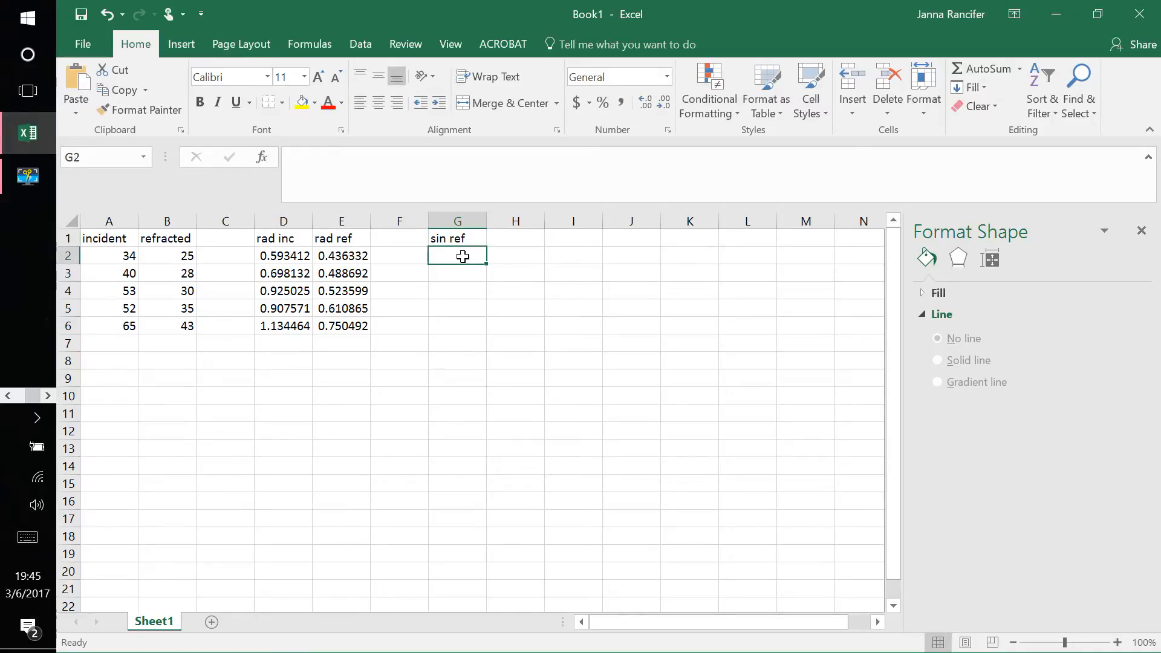
{"action": "type", "text": "="}
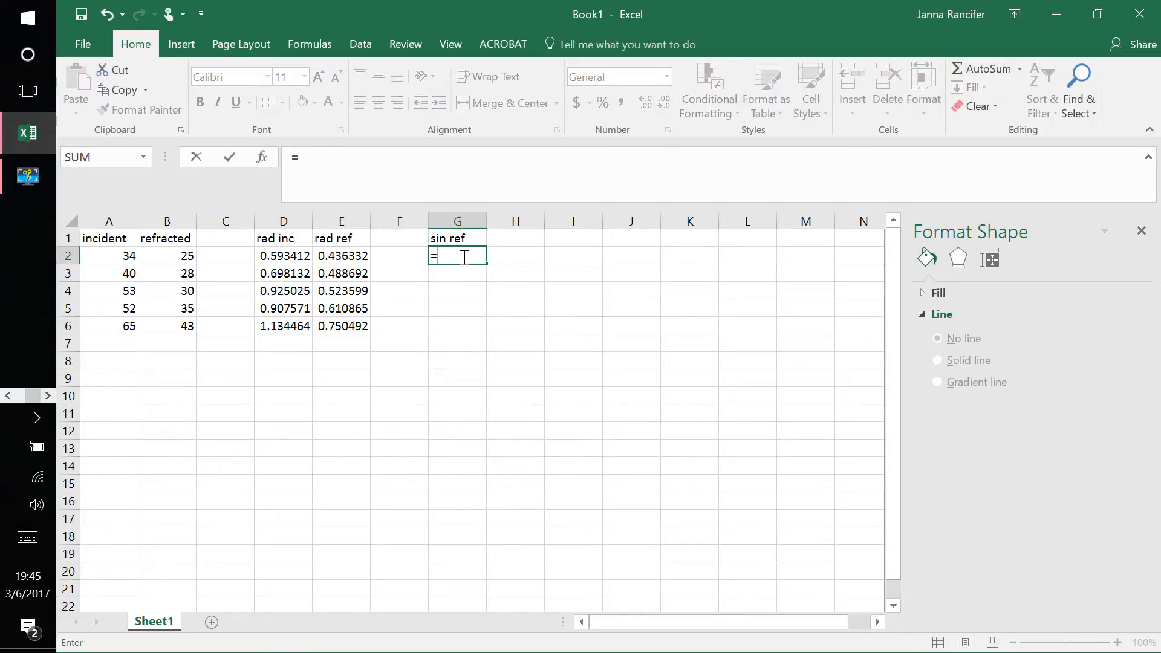
{"action": "type", "text": "sin"}
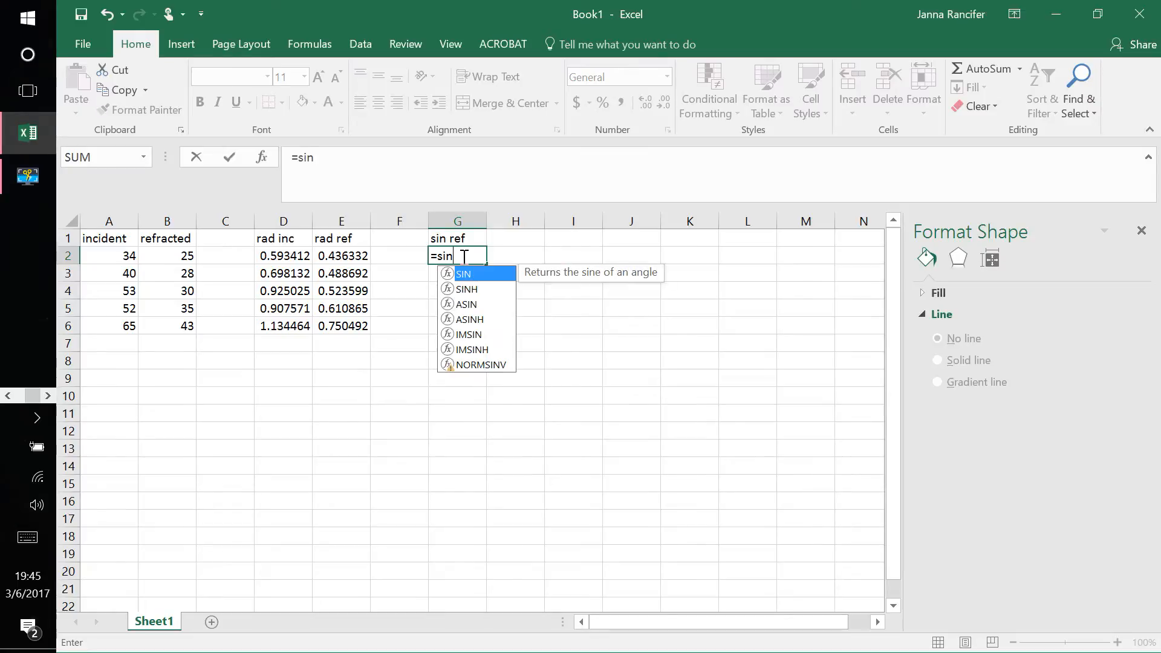
{"action": "type", "text": "("}
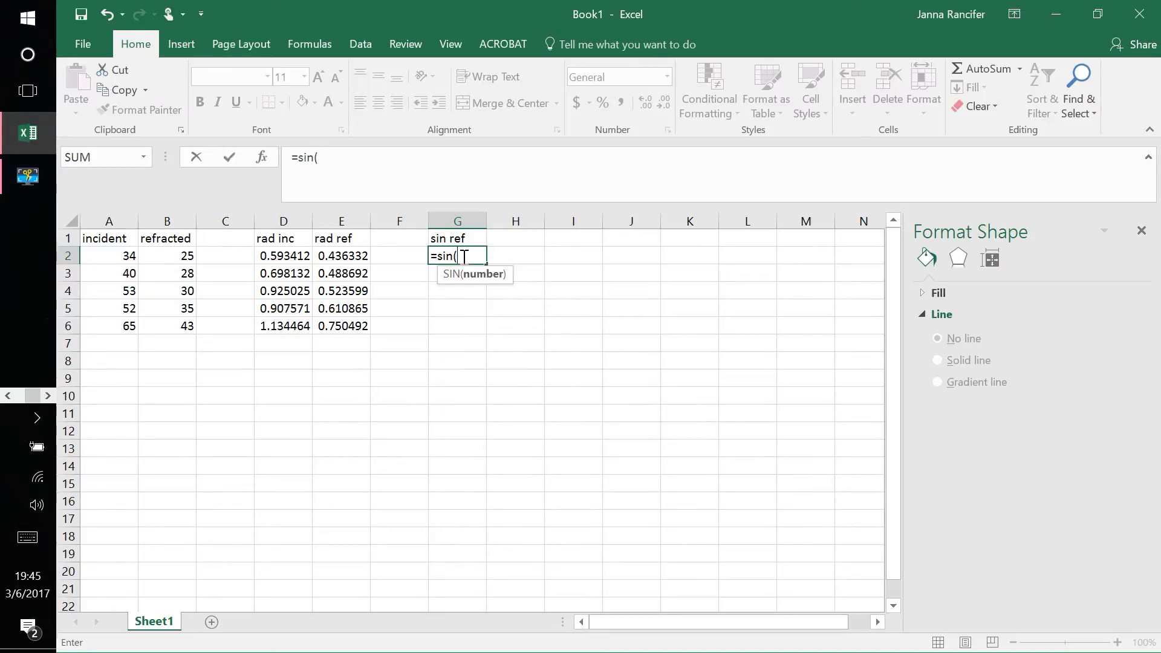
{"action": "left_click", "coordinate": [346, 258]}
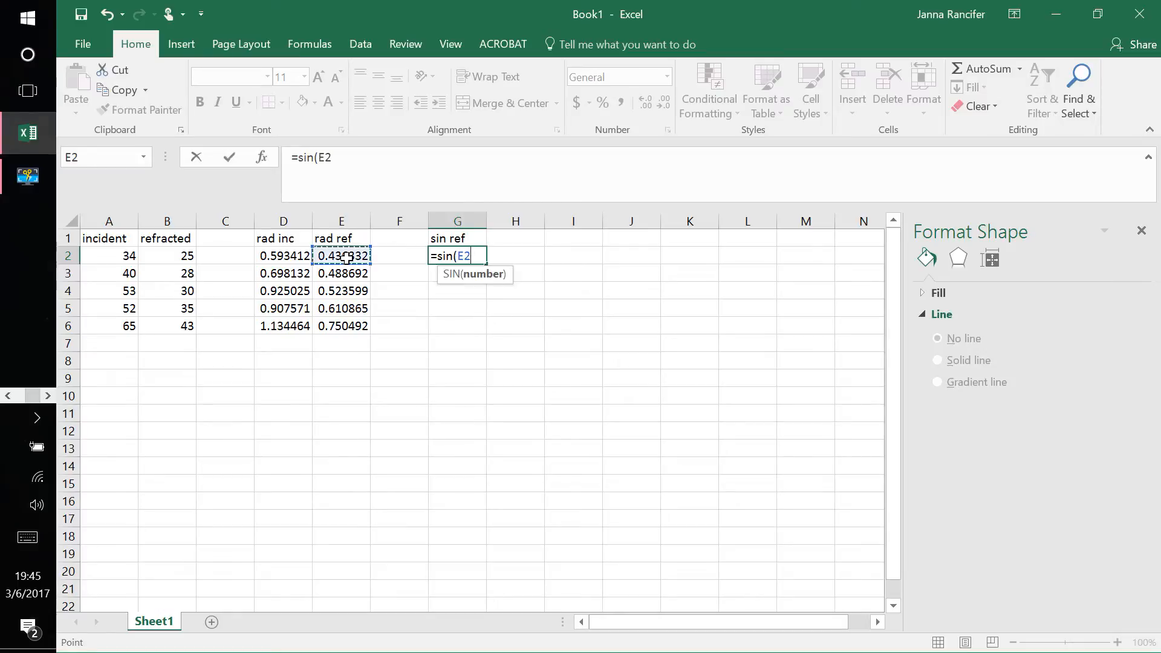
{"action": "type", "text": ")"}
{"action": "key", "text": "Return"}
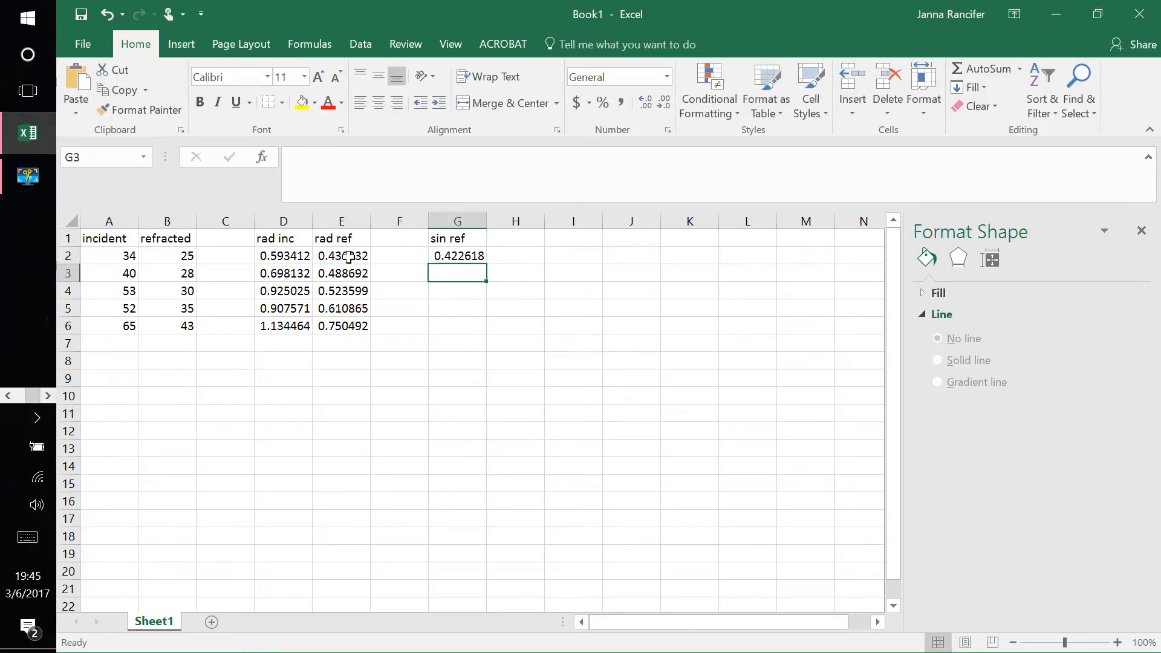
Step: Copy the sine formula from G2 down through G6 for the remaining refracted angles
{"action": "left_click", "coordinate": [462, 255]}
{"action": "left_click", "coordinate": [343, 253]}
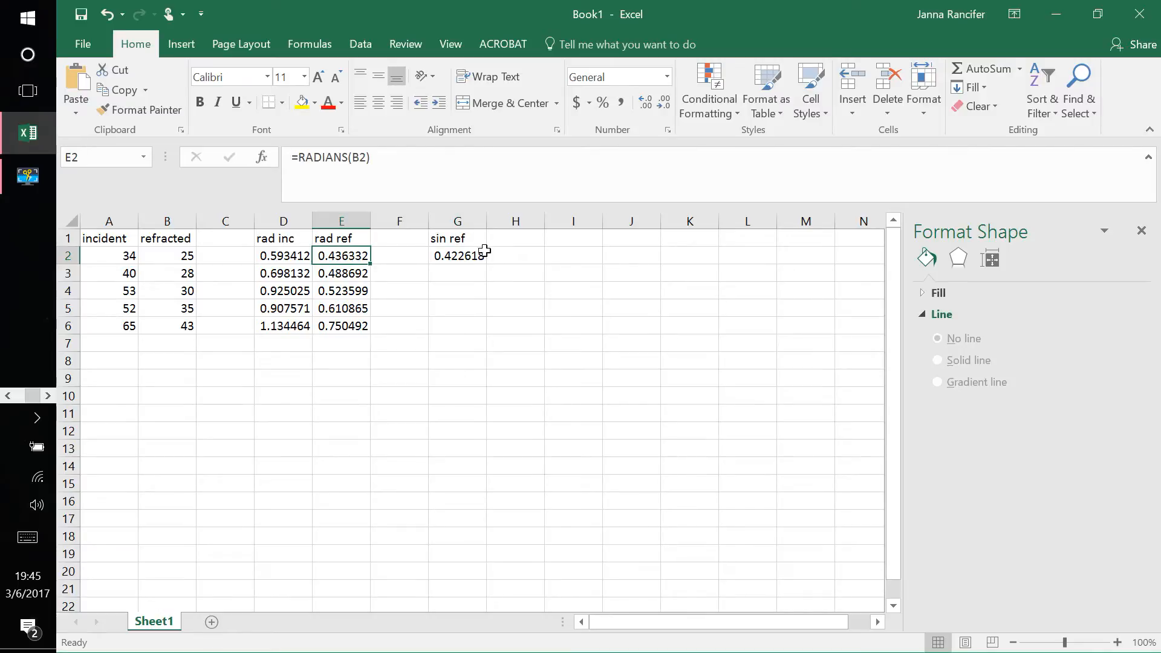
{"action": "left_click", "coordinate": [460, 254]}
{"action": "left_click_drag", "start_coordinate": [487, 265], "coordinate": [493, 330]}
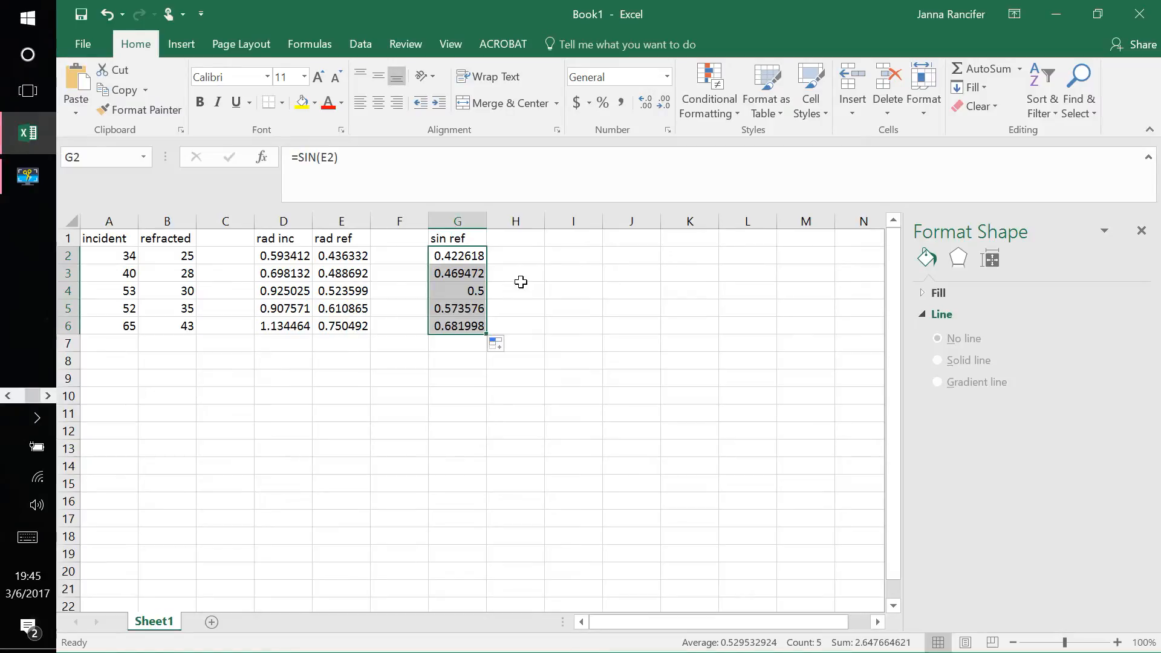
Step: Add the heading "sin inc" in H1 for the sines of the incident angles
{"action": "left_click", "coordinate": [523, 240]}
{"action": "type", "text": "sin inc"}
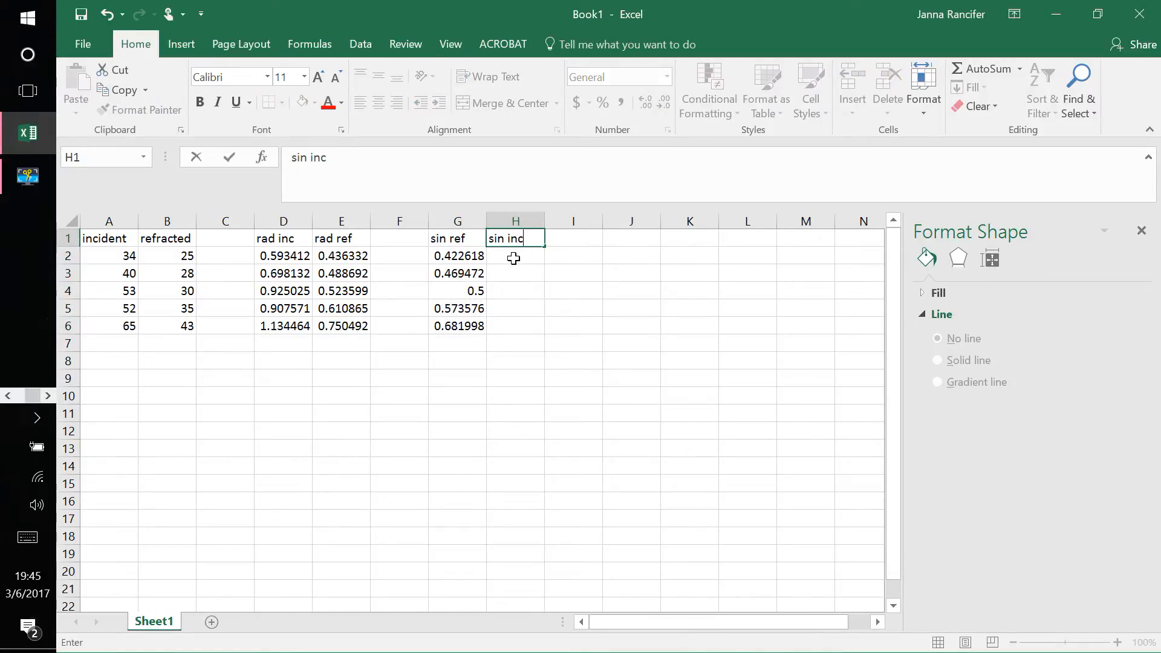
{"action": "key", "text": "Return"}
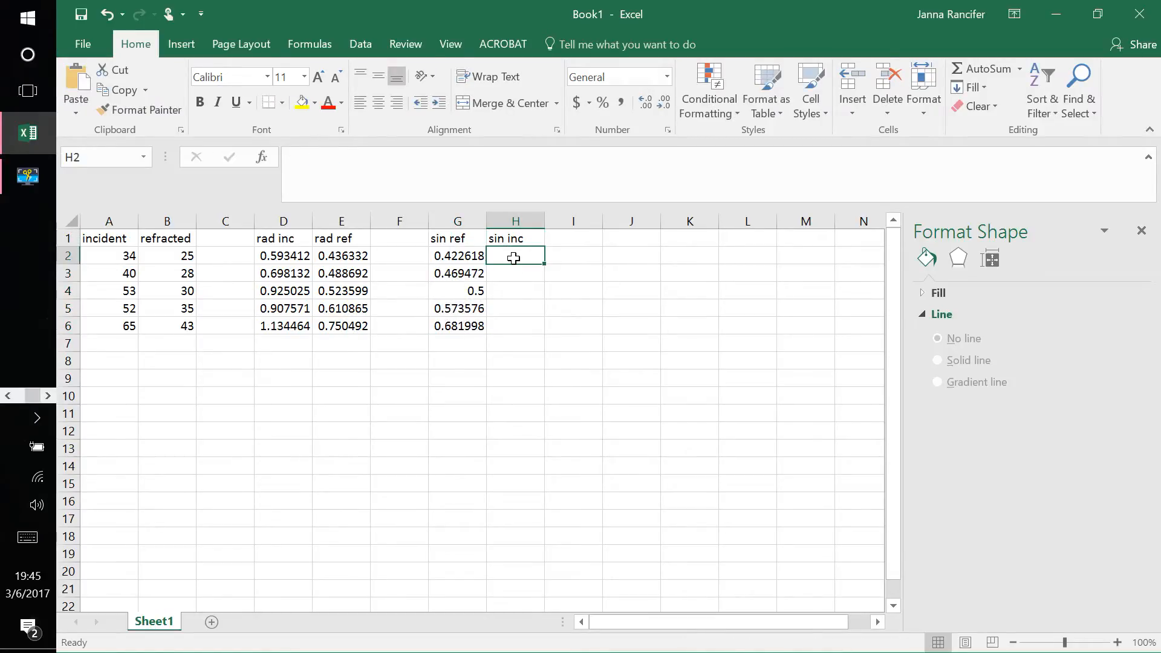
Step: Calculate the sines of the incident angles with =SIN(D2) in H2, copied down through H6
{"action": "type", "text": "="}
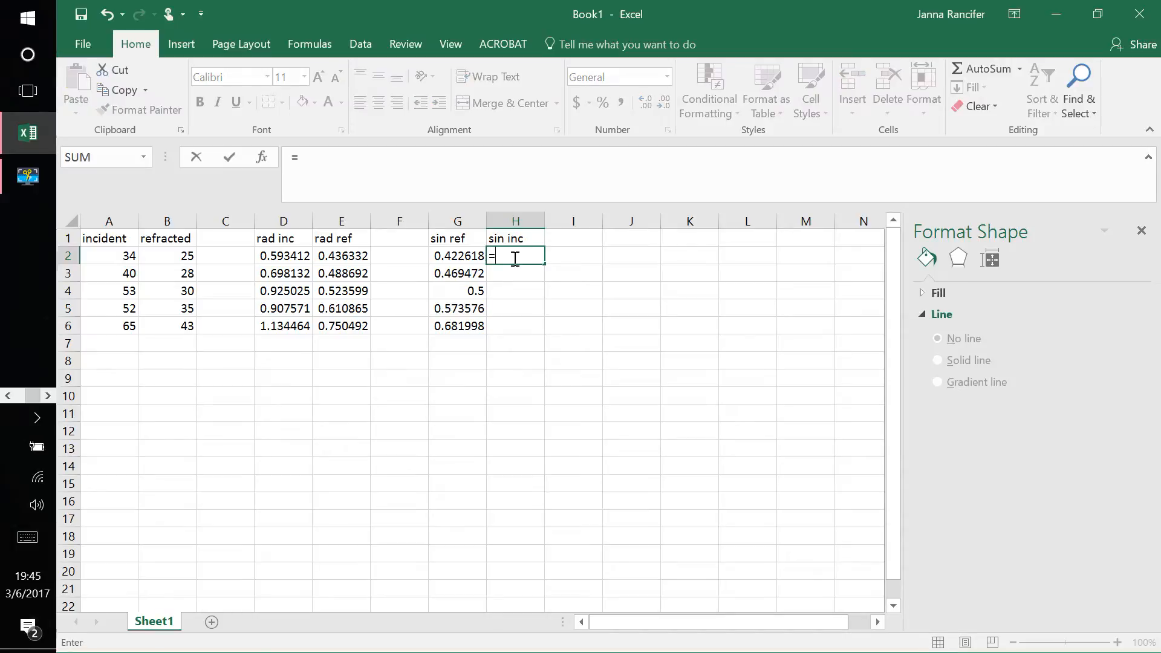
{"action": "type", "text": "sin("}
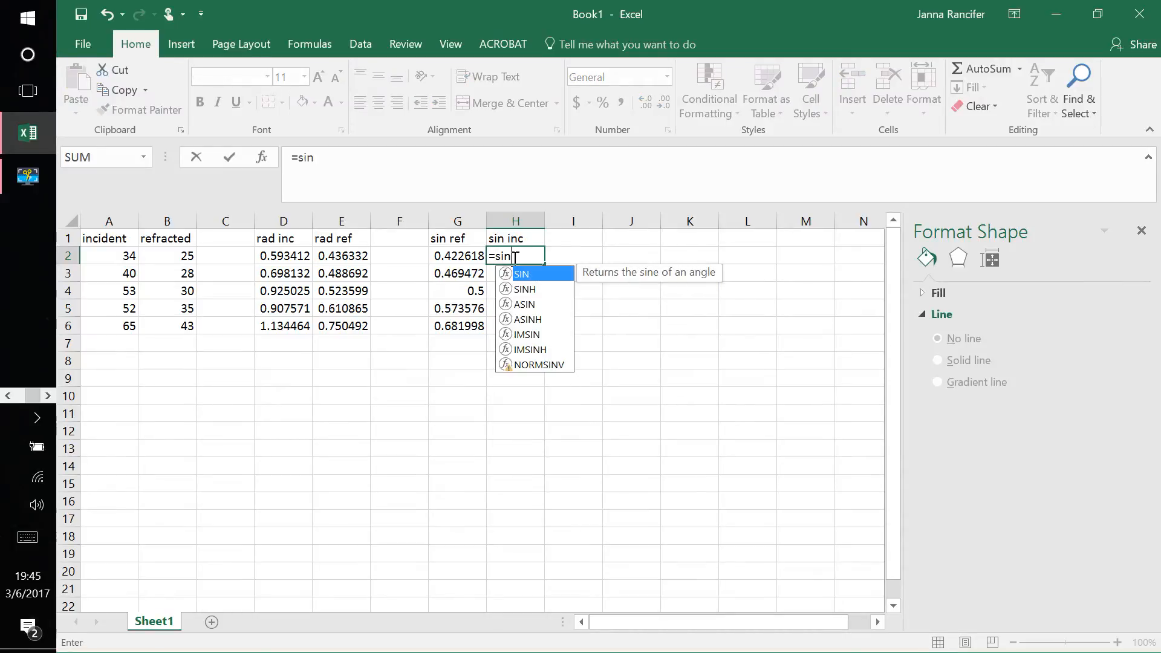
{"action": "left_click", "coordinate": [277, 258]}
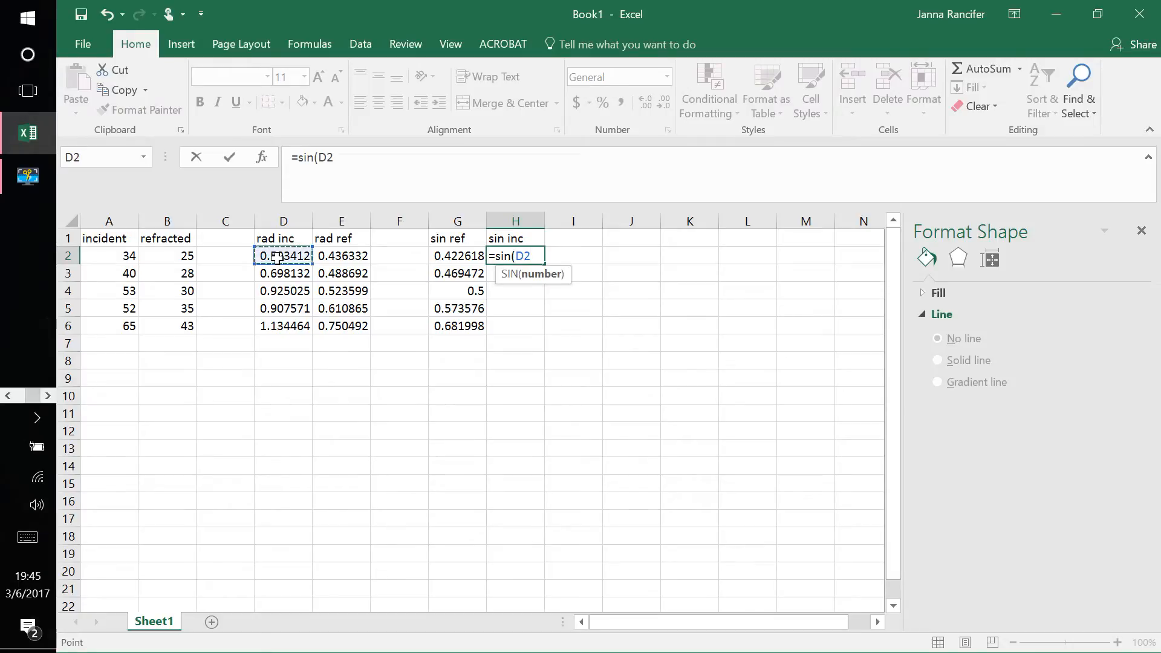
{"action": "type", "text": ")"}
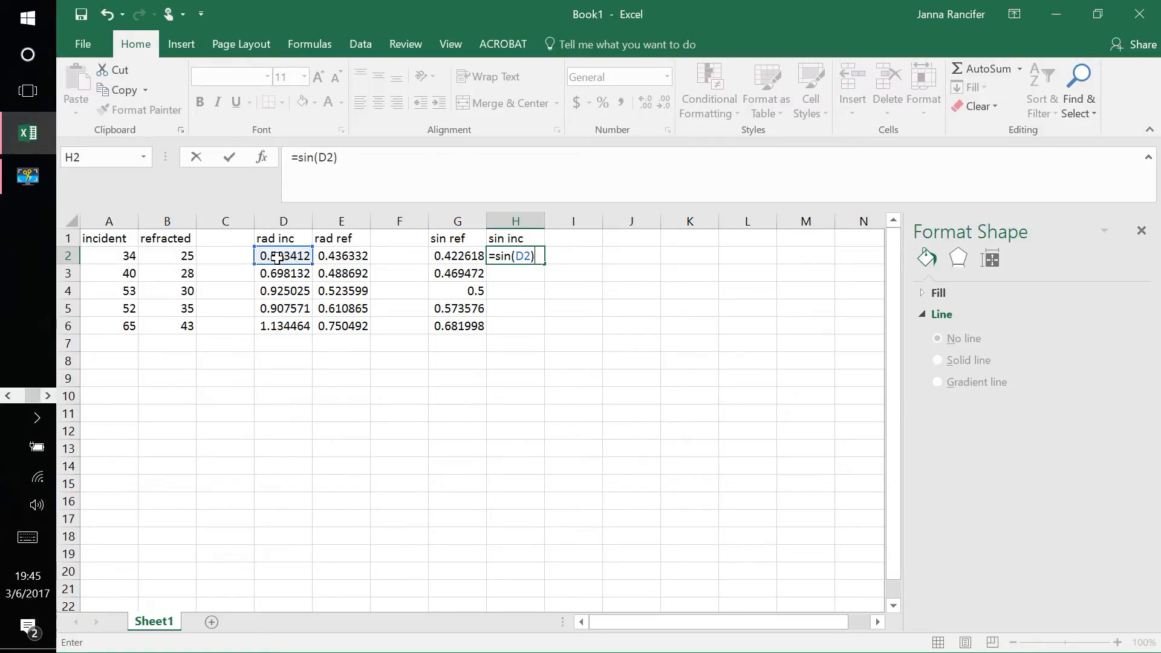
{"action": "key", "text": "Return"}
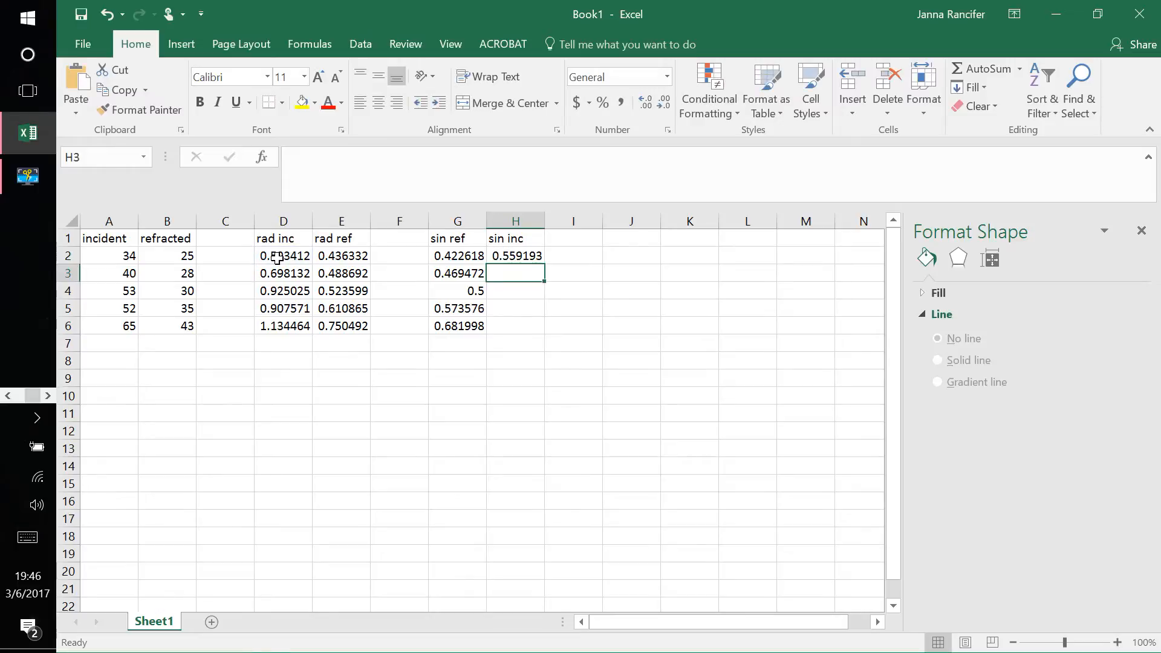
{"action": "left_click", "coordinate": [516, 255]}
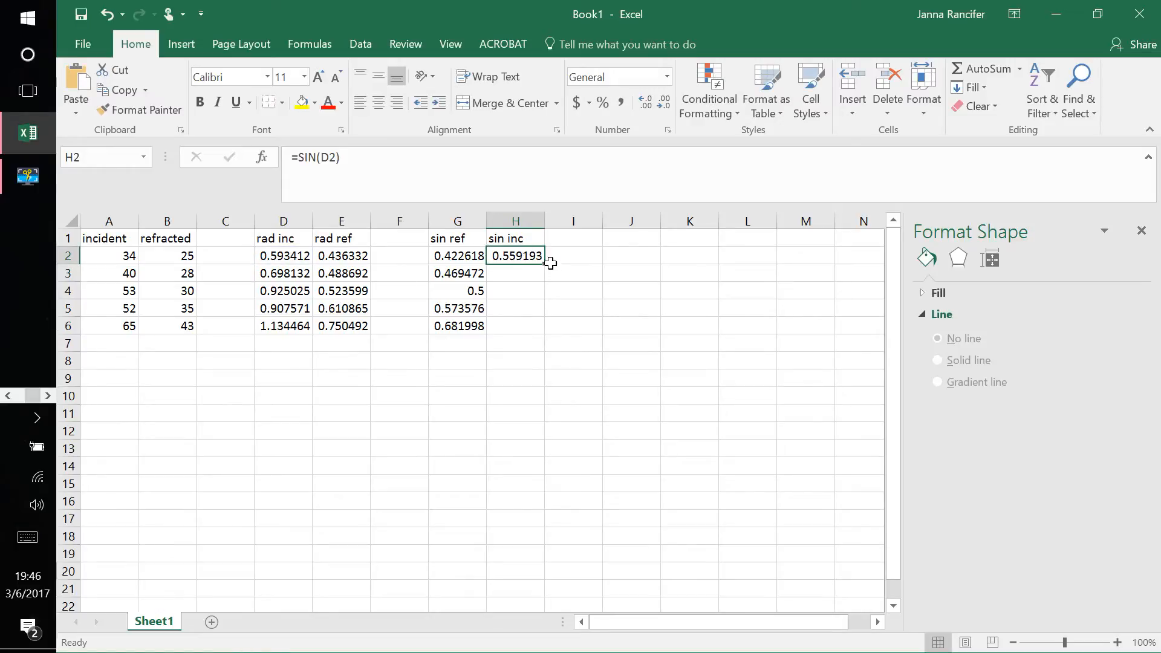
{"action": "left_click_drag", "start_coordinate": [546, 266], "coordinate": [548, 334]}
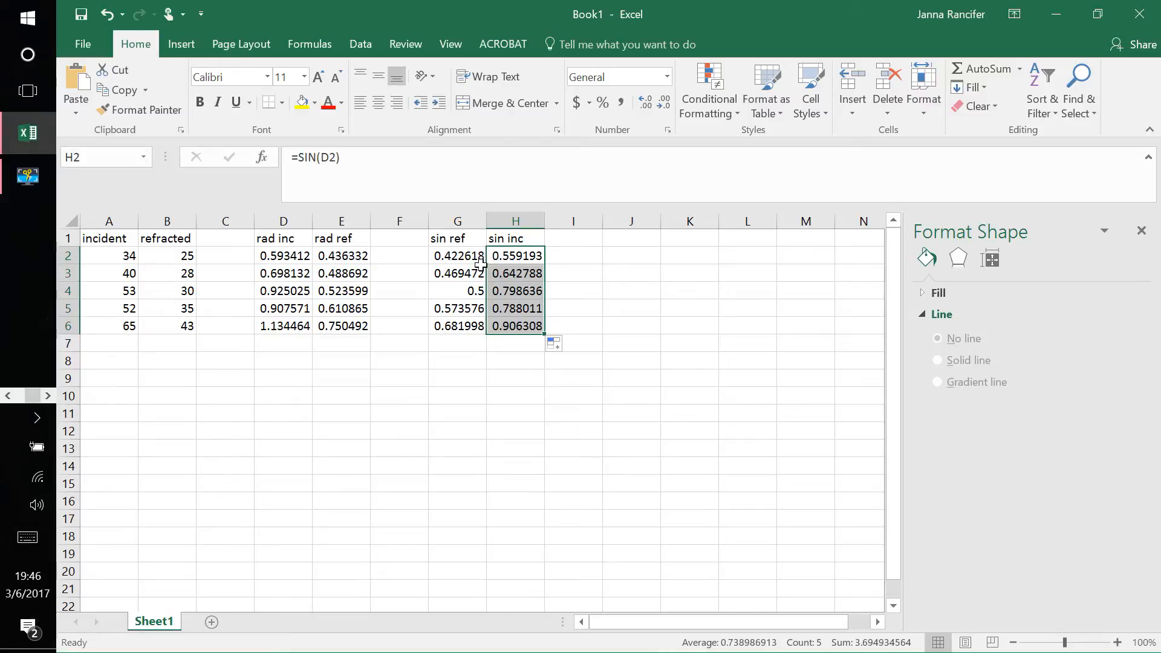
Step: Insert a markers-only scatter chart of the sine values in G2:H6
{"action": "left_click", "coordinate": [451, 258]}
{"action": "left_click_drag", "start_coordinate": [452, 258], "coordinate": [517, 330]}
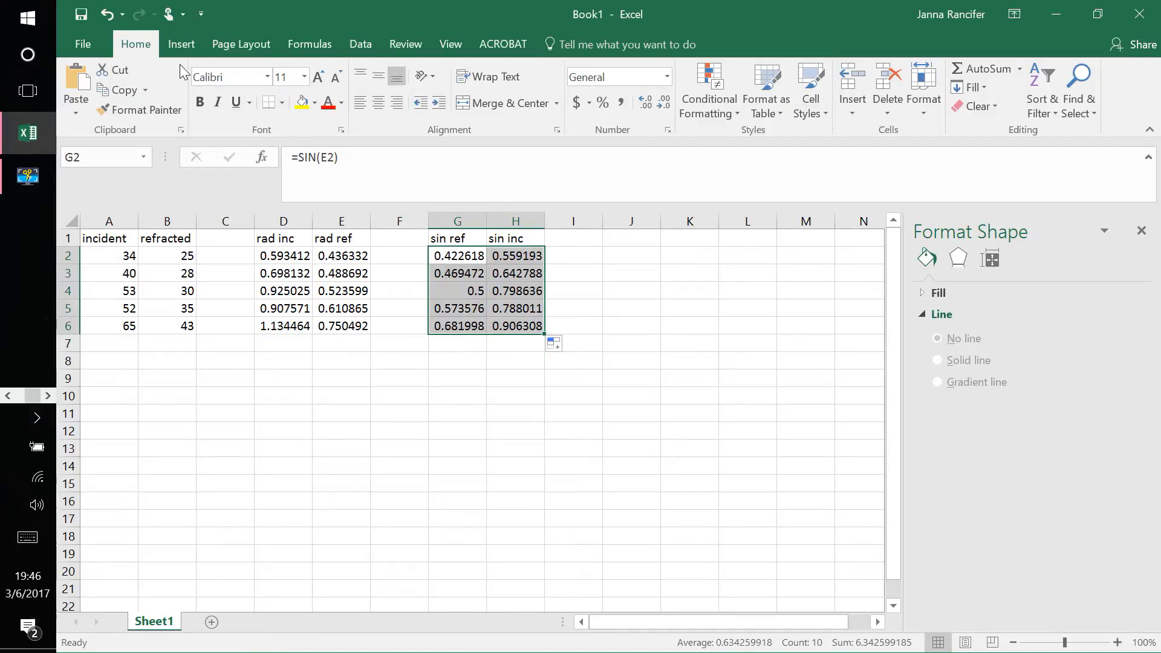
{"action": "left_click", "coordinate": [180, 46]}
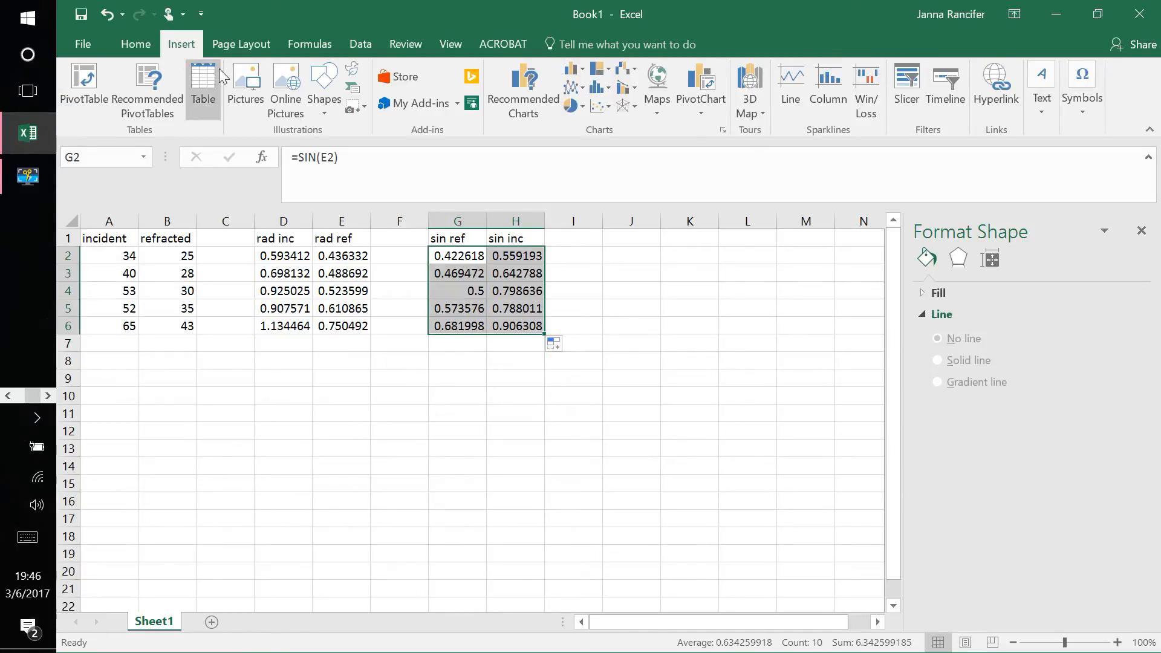
{"action": "left_click", "coordinate": [598, 107]}
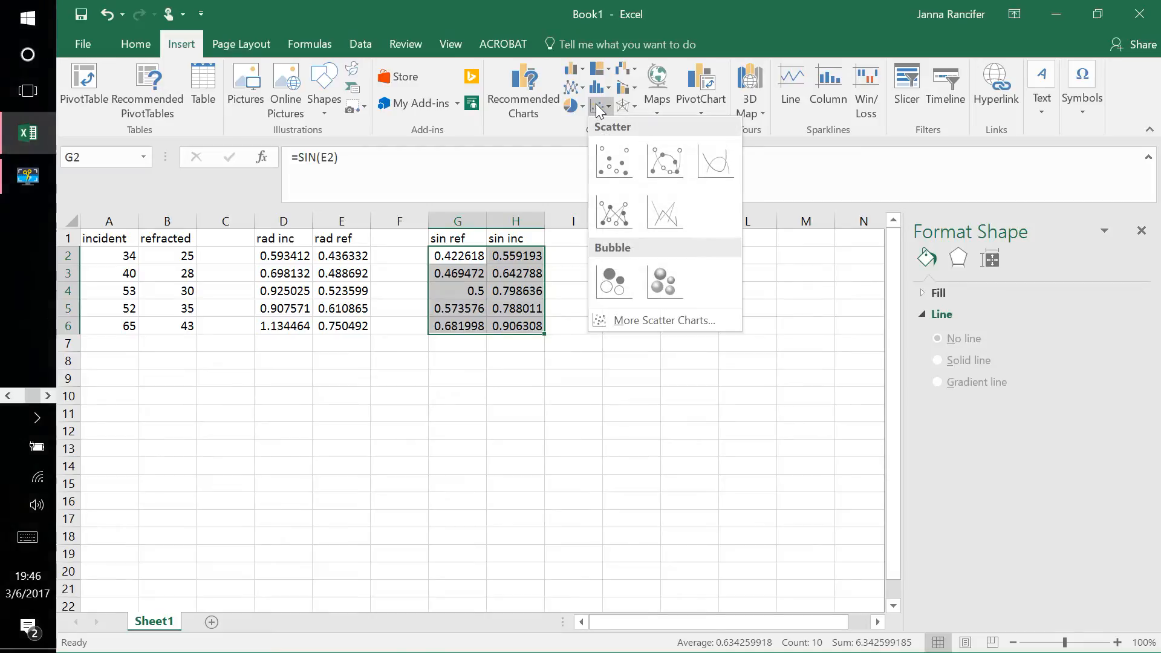
{"action": "left_click", "coordinate": [612, 161]}
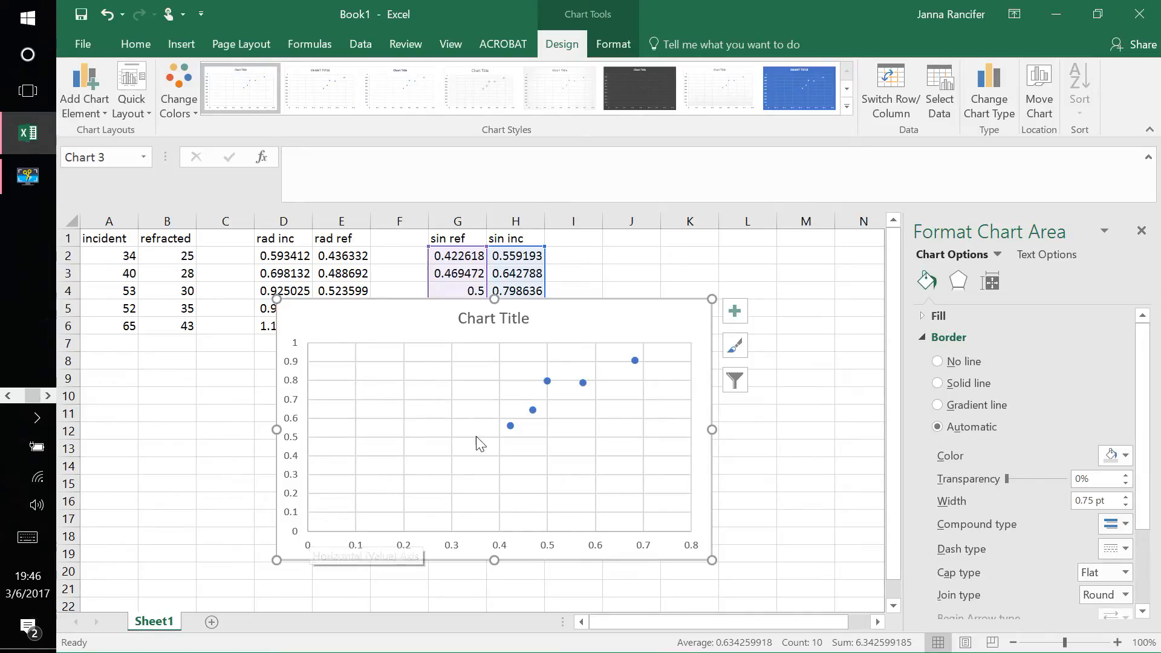
Step: Add axis titles to the scatter chart and begin the horizontal axis title with "sin("
{"action": "left_click", "coordinate": [742, 314]}
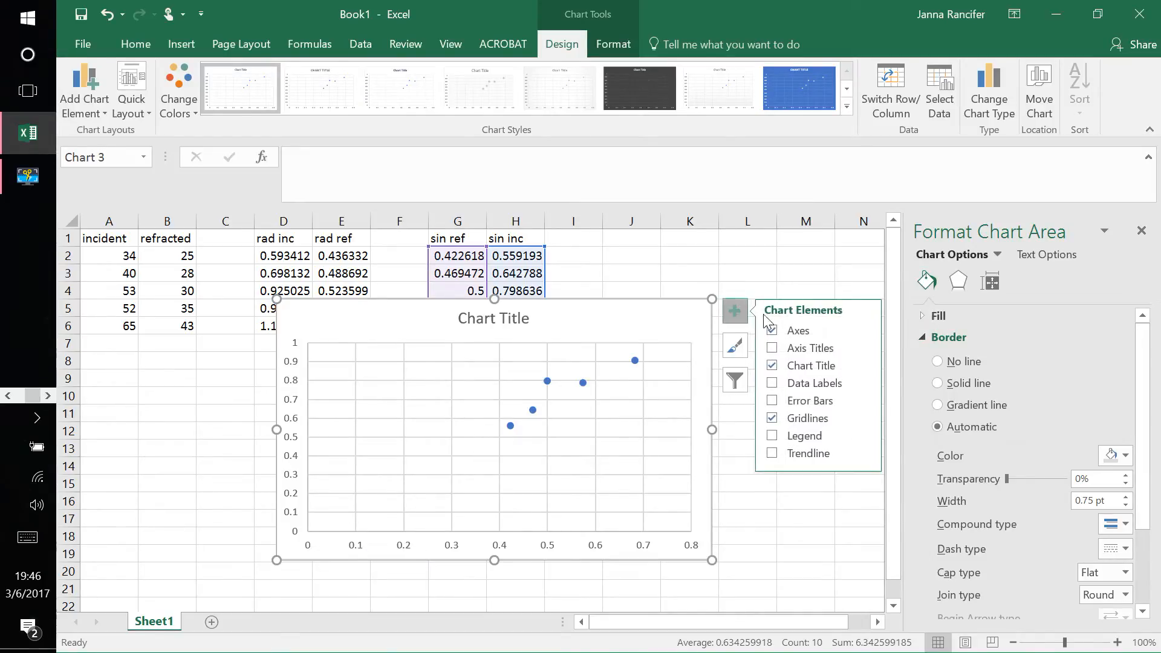
{"action": "left_click", "coordinate": [797, 347]}
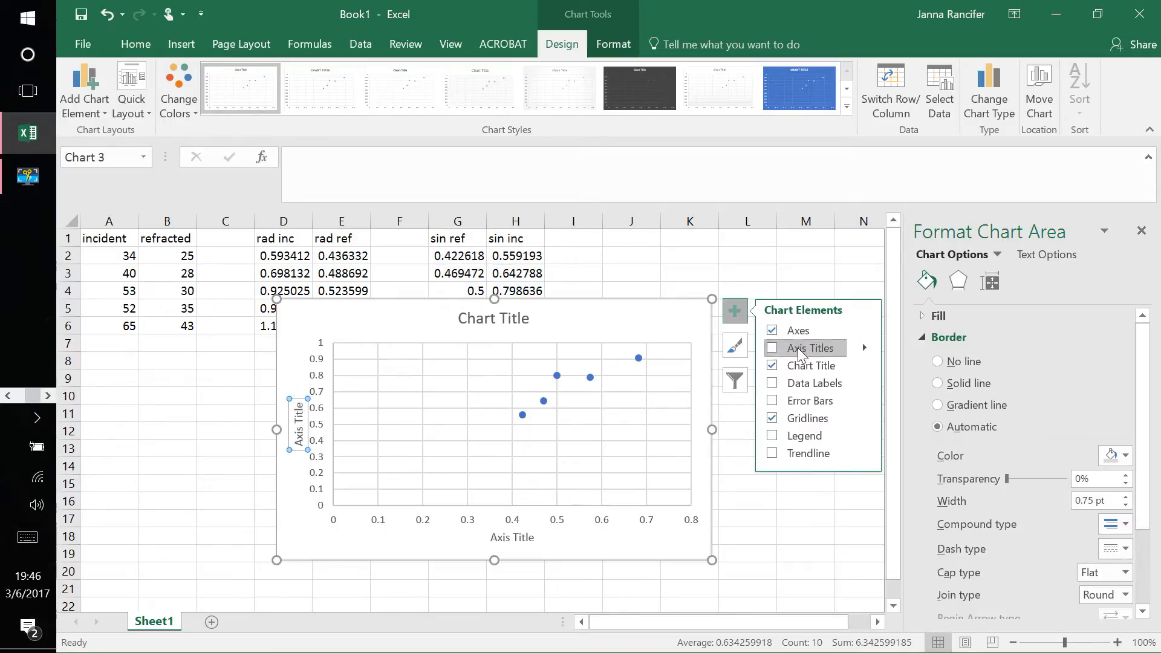
{"action": "left_click", "coordinate": [507, 540]}
{"action": "triple_click", "coordinate": [508, 541]}
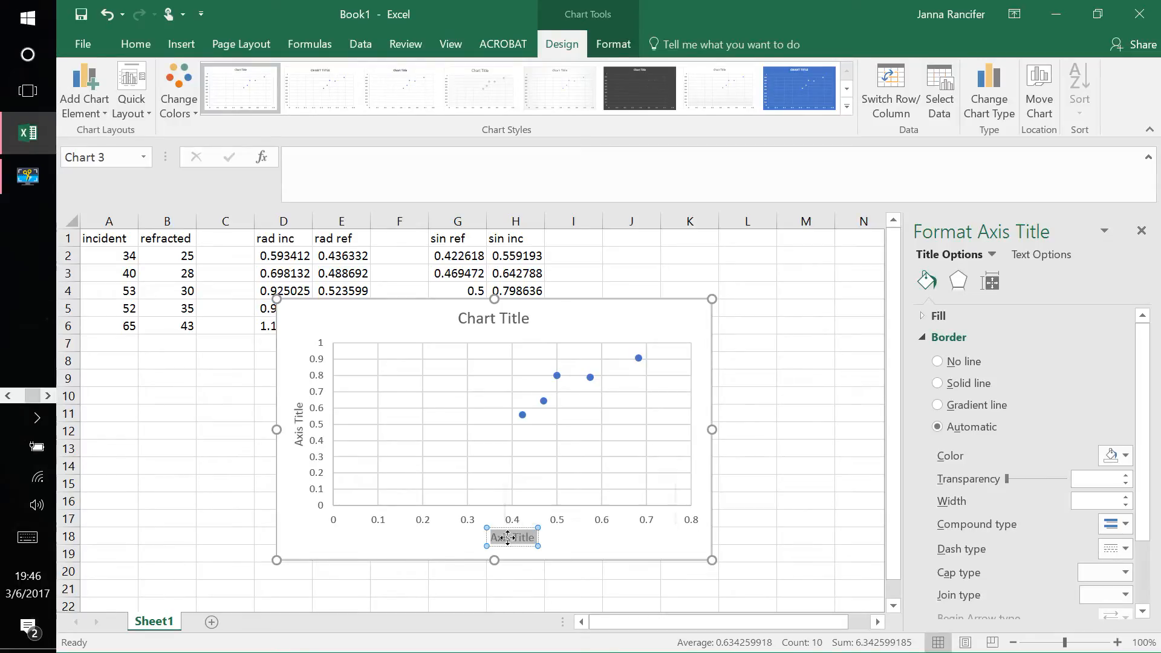
{"action": "type", "text": "sin("}
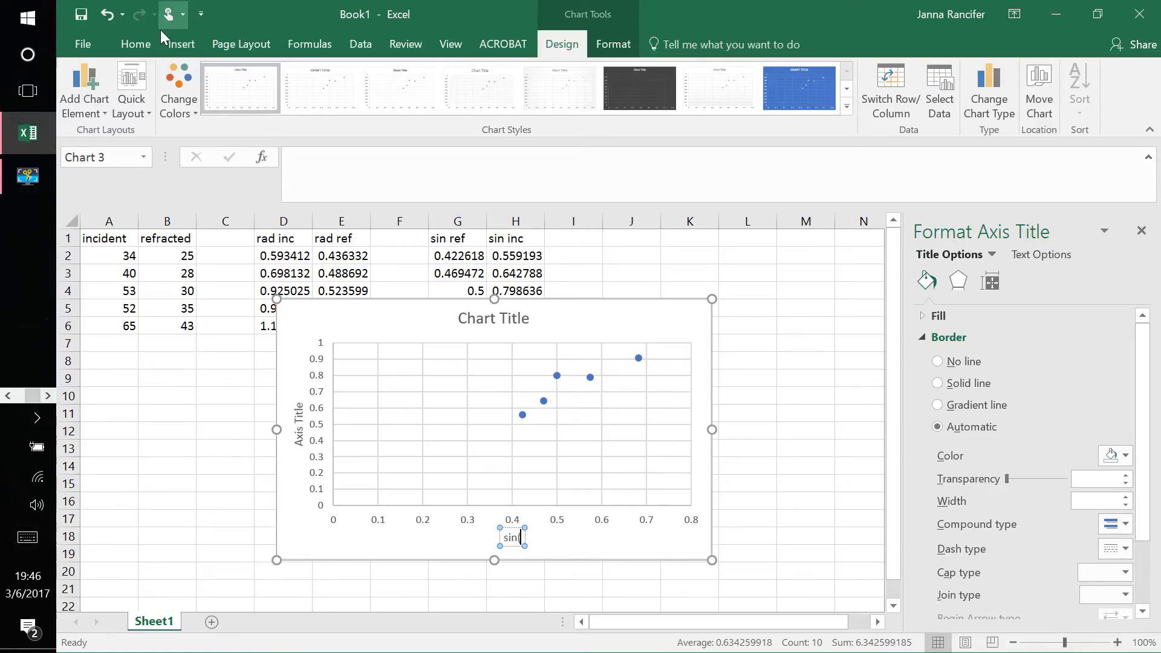
Step: Insert the Greek Capital Theta Symbol and complete the horizontal axis title as "sin(ϴr)"
{"action": "left_click", "coordinate": [175, 47]}
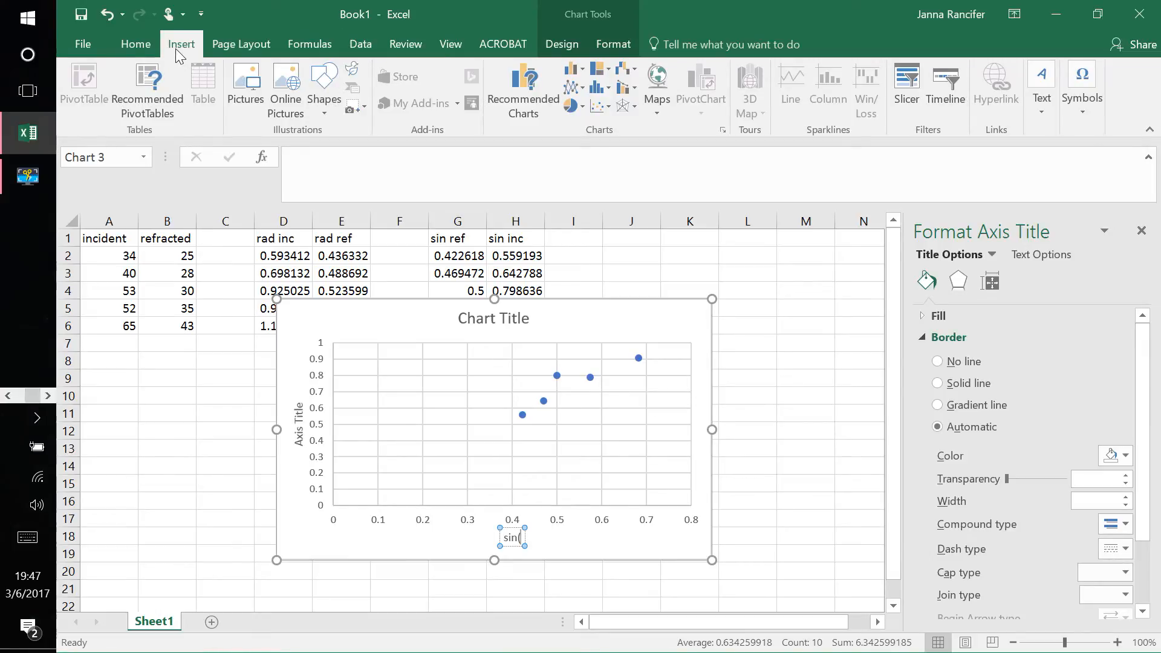
{"action": "left_click", "coordinate": [1084, 102]}
{"action": "left_click", "coordinate": [1126, 160]}
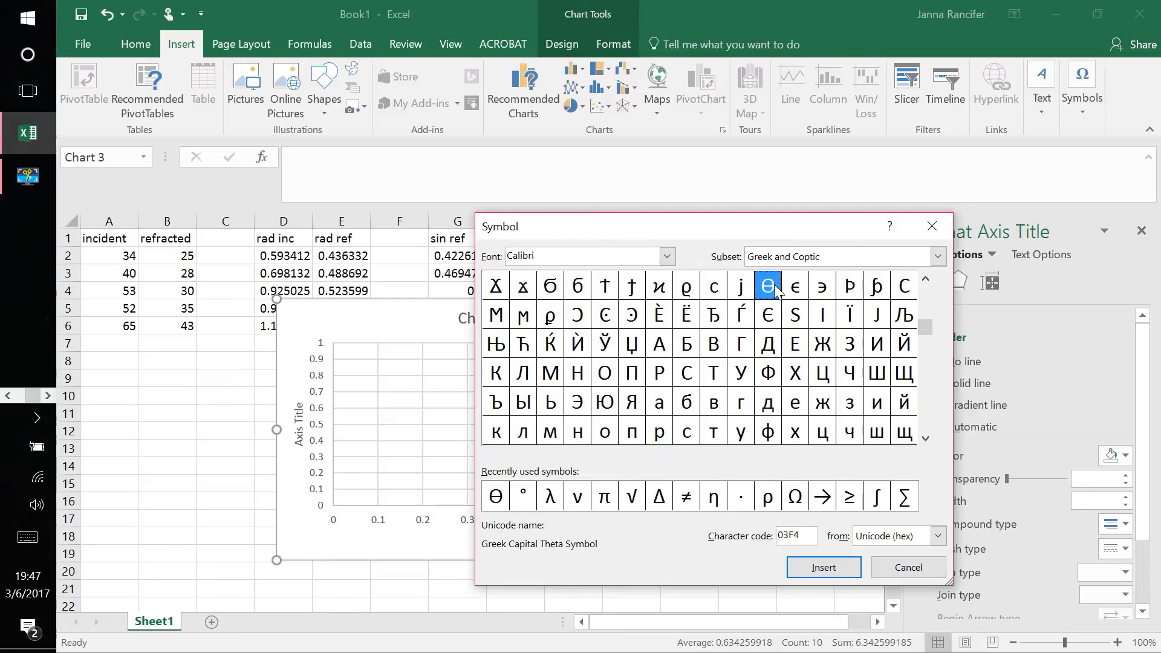
{"action": "left_click", "coordinate": [823, 569]}
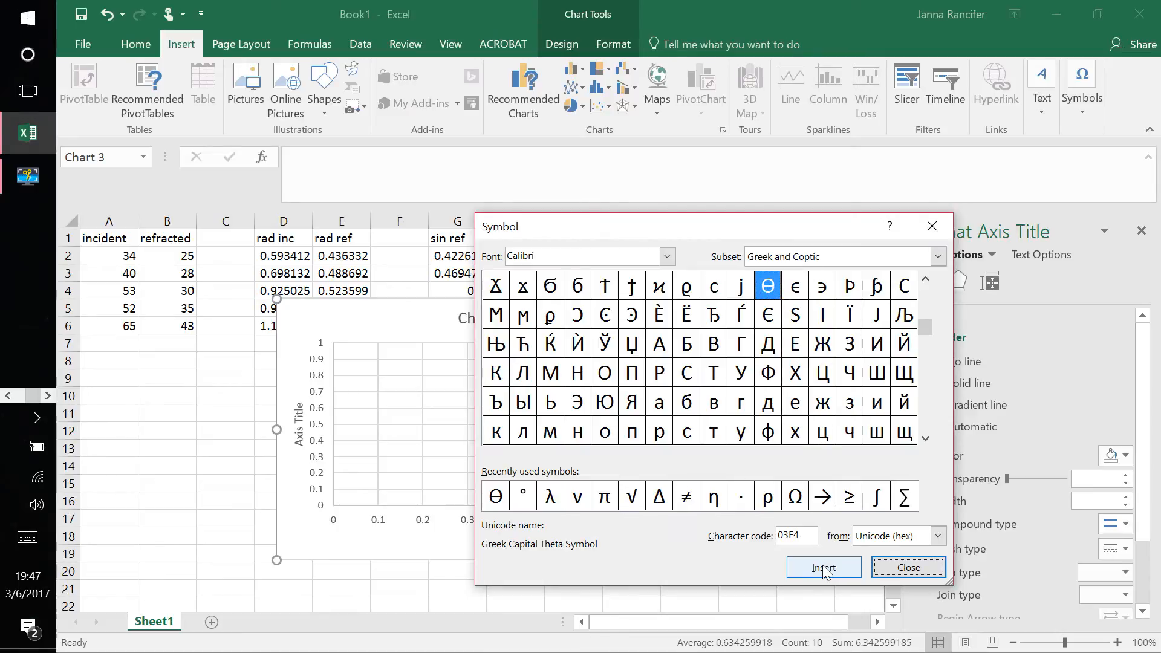
{"action": "left_click", "coordinate": [908, 571]}
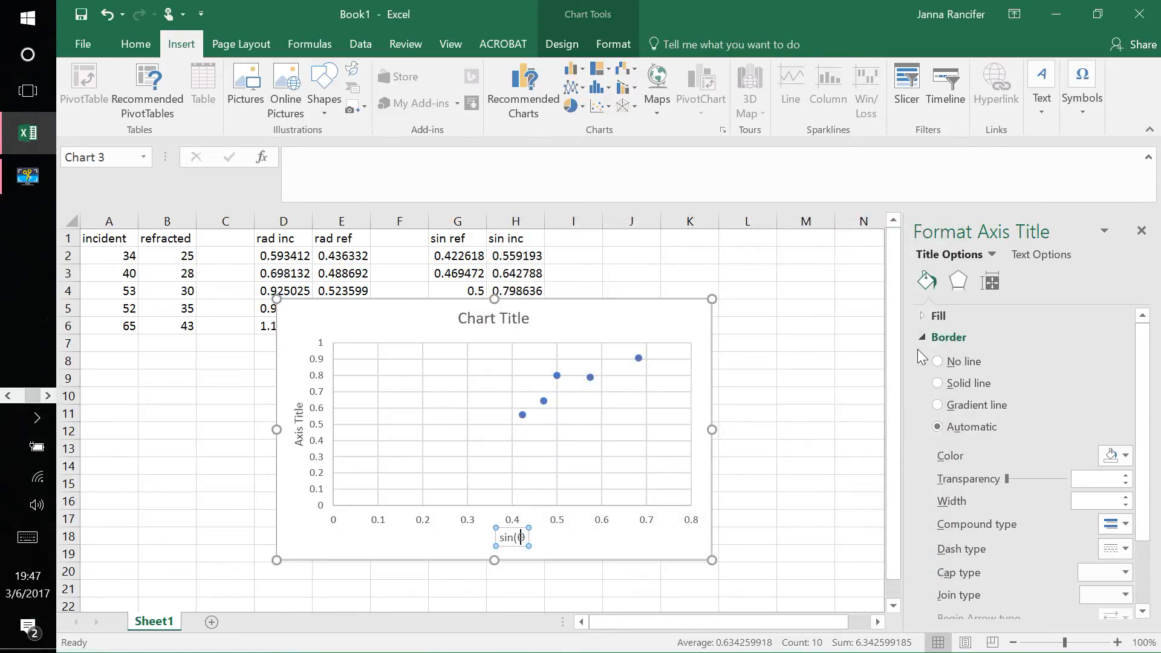
{"action": "type", "text": "r)"}
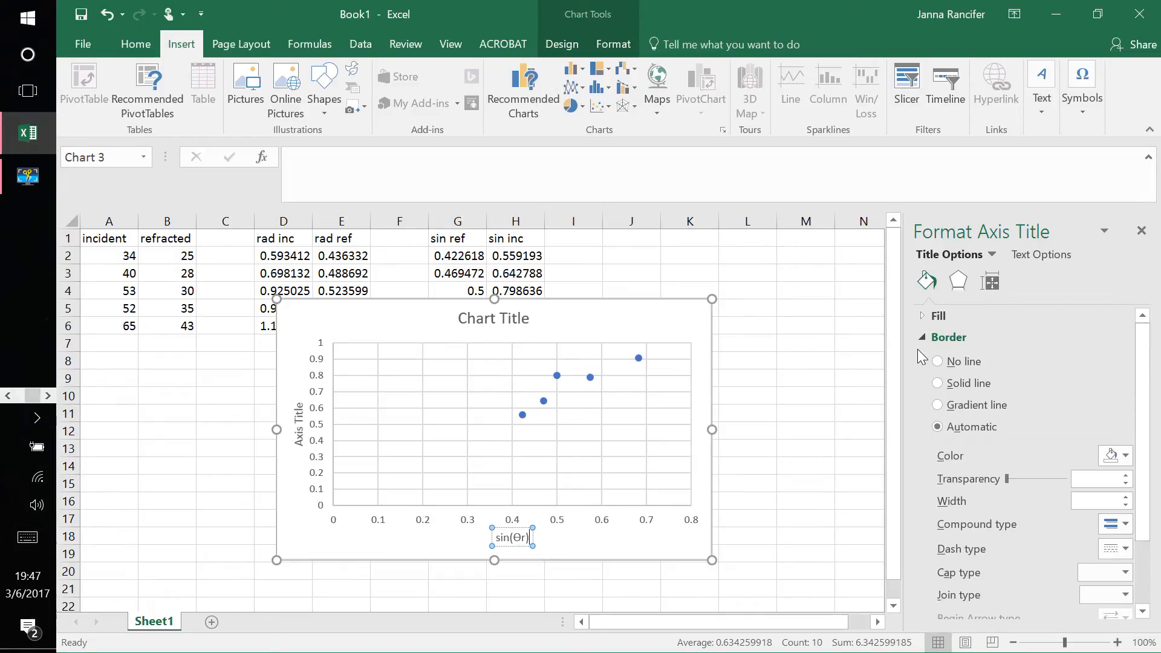
Step: Replace the vertical axis title text with "sin(" and open the Symbol dialog
{"action": "triple_click", "coordinate": [296, 443]}
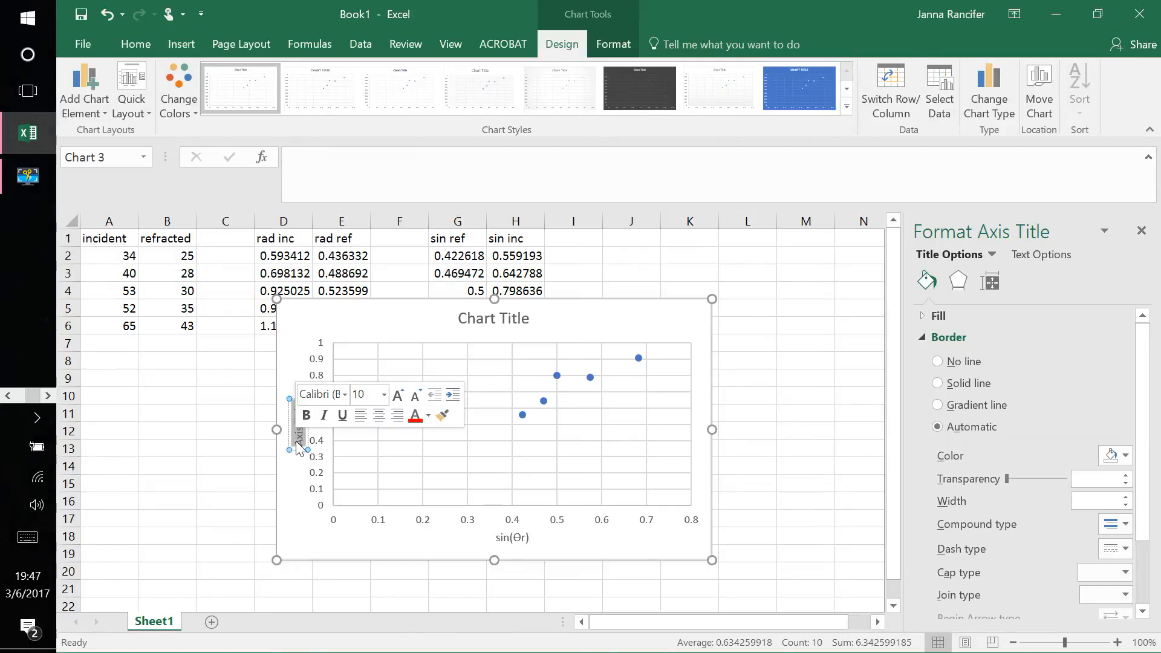
{"action": "type", "text": "sin("}
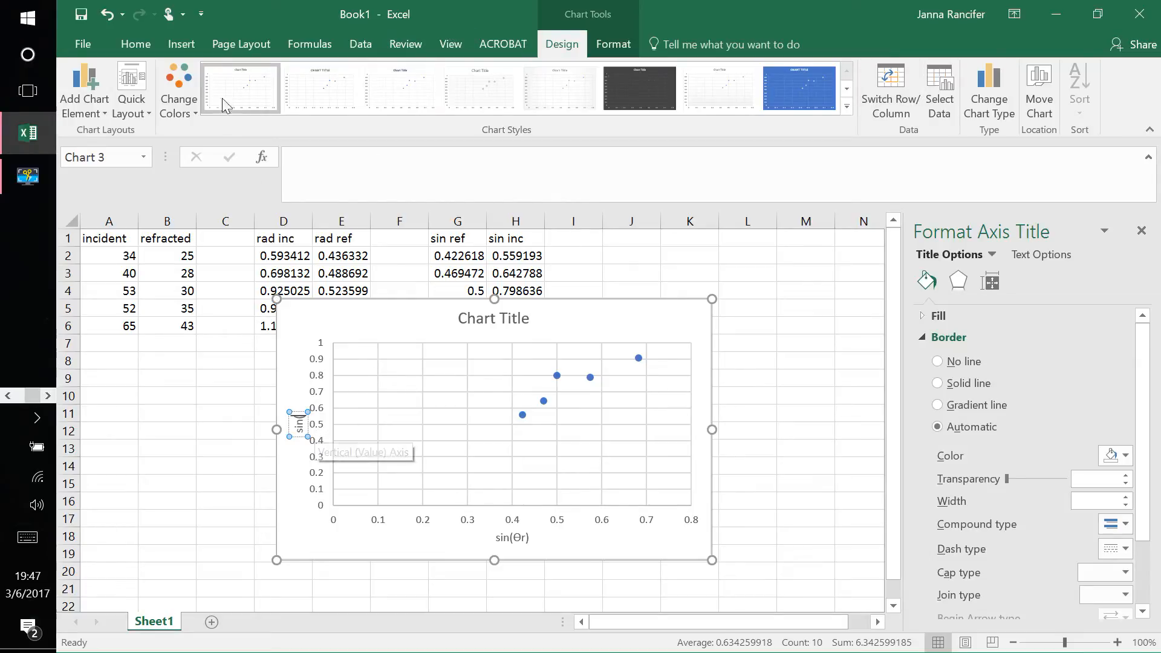
{"action": "left_click", "coordinate": [181, 46]}
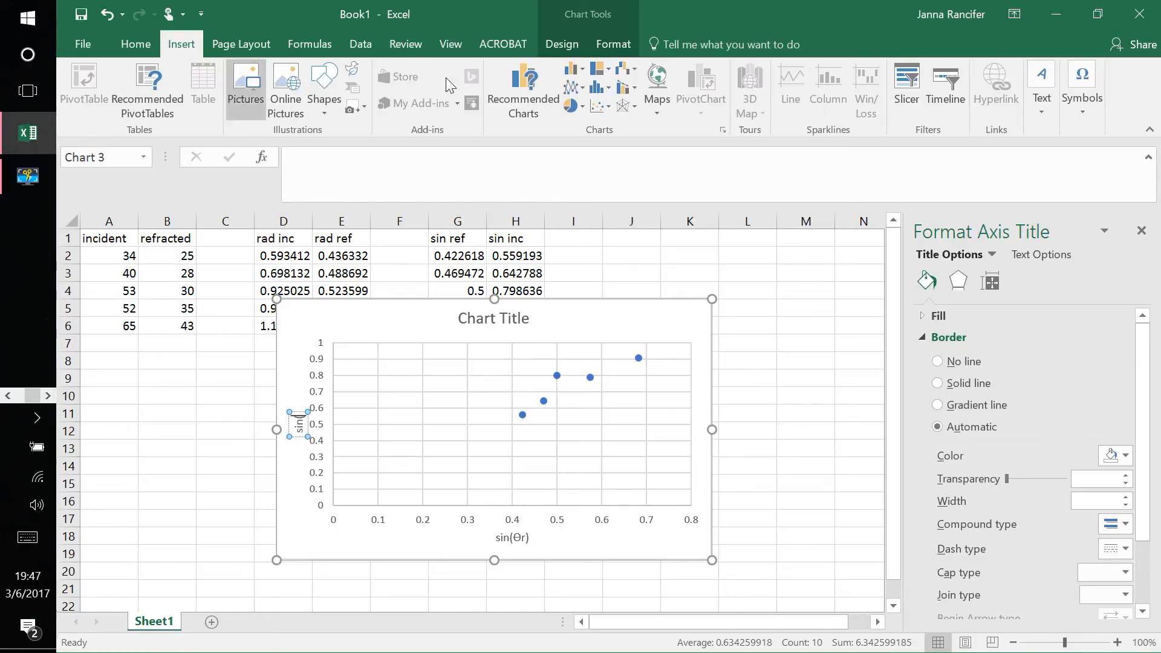
{"action": "left_click", "coordinate": [1077, 89]}
{"action": "left_click", "coordinate": [1125, 160]}
{"action": "left_click", "coordinate": [819, 257]}
{"action": "scroll", "coordinate": [799, 322], "scroll_direction": "down", "scroll_amount": 1}
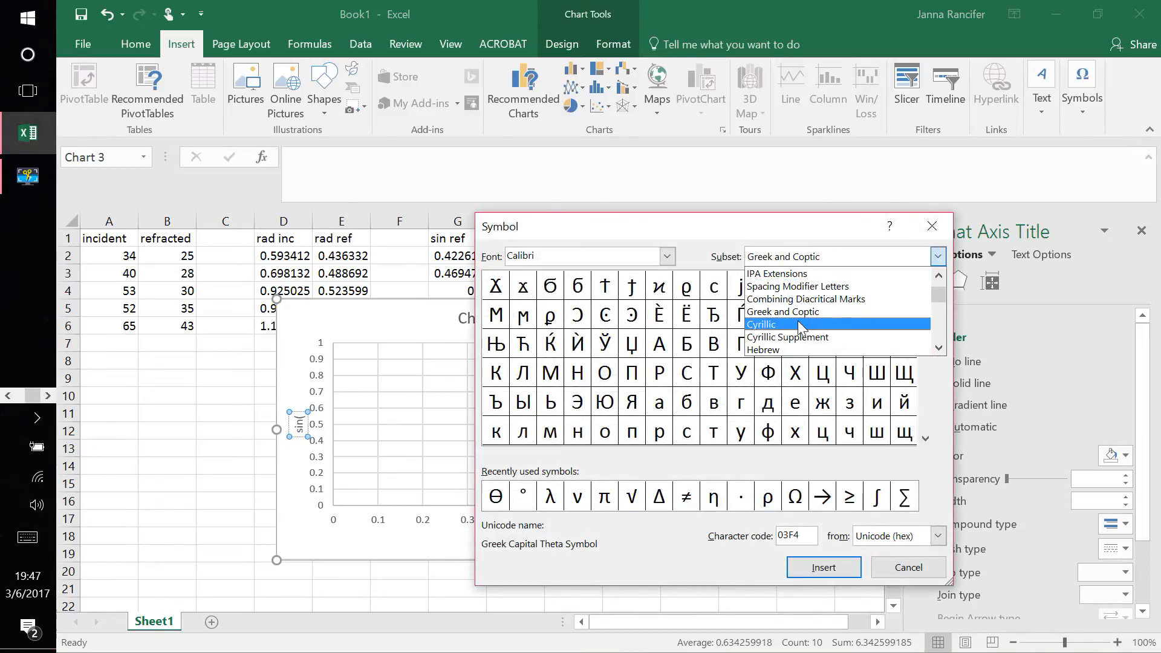
{"action": "scroll", "coordinate": [798, 321], "scroll_direction": "up", "scroll_amount": 1}
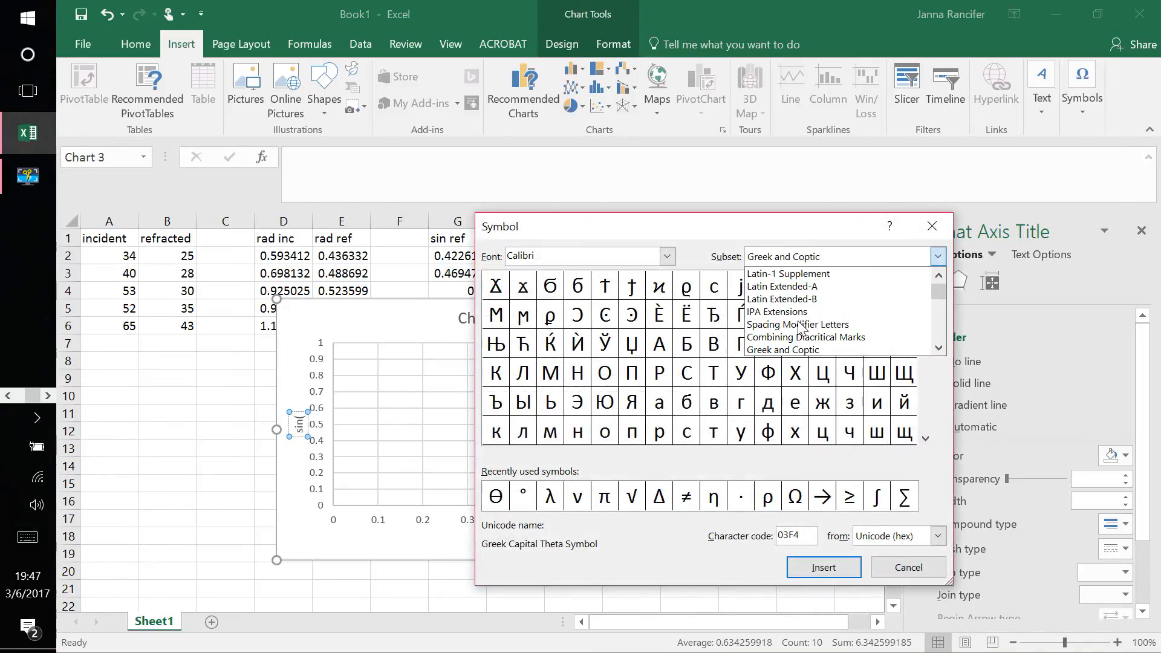
{"action": "left_click", "coordinate": [783, 287]}
Step: Insert the Greek Capital Letter Theta from the Greek and Coptic subset and complete the vertical axis title as "sin(Θi)"
{"action": "left_click", "coordinate": [786, 259]}
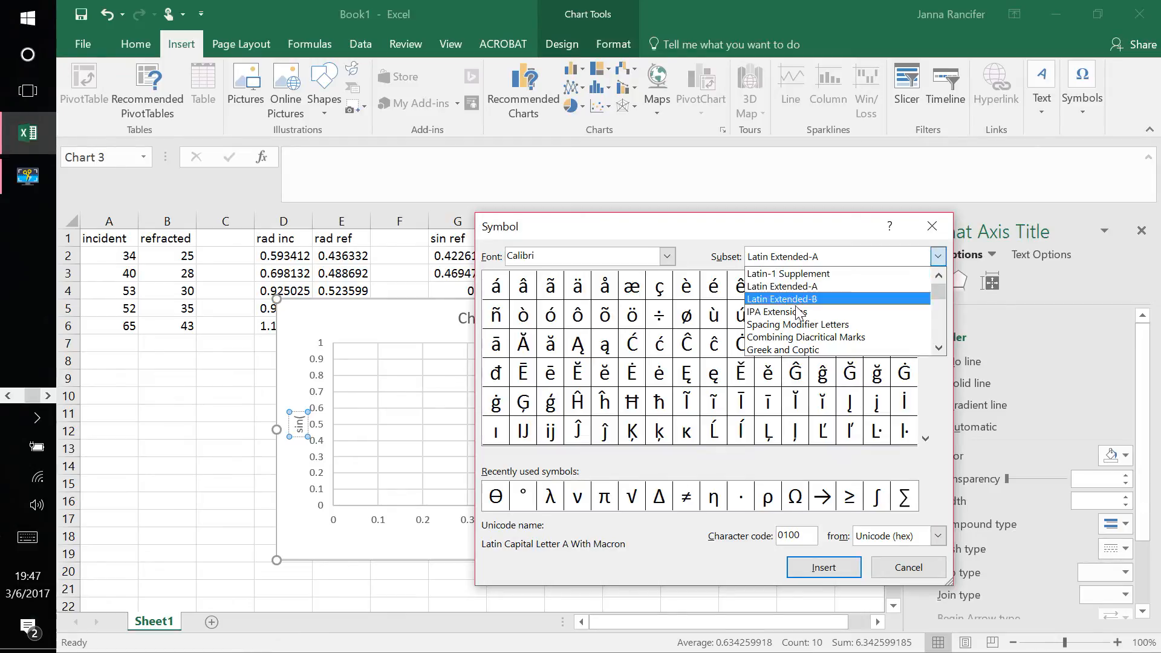
{"action": "left_click", "coordinate": [801, 351]}
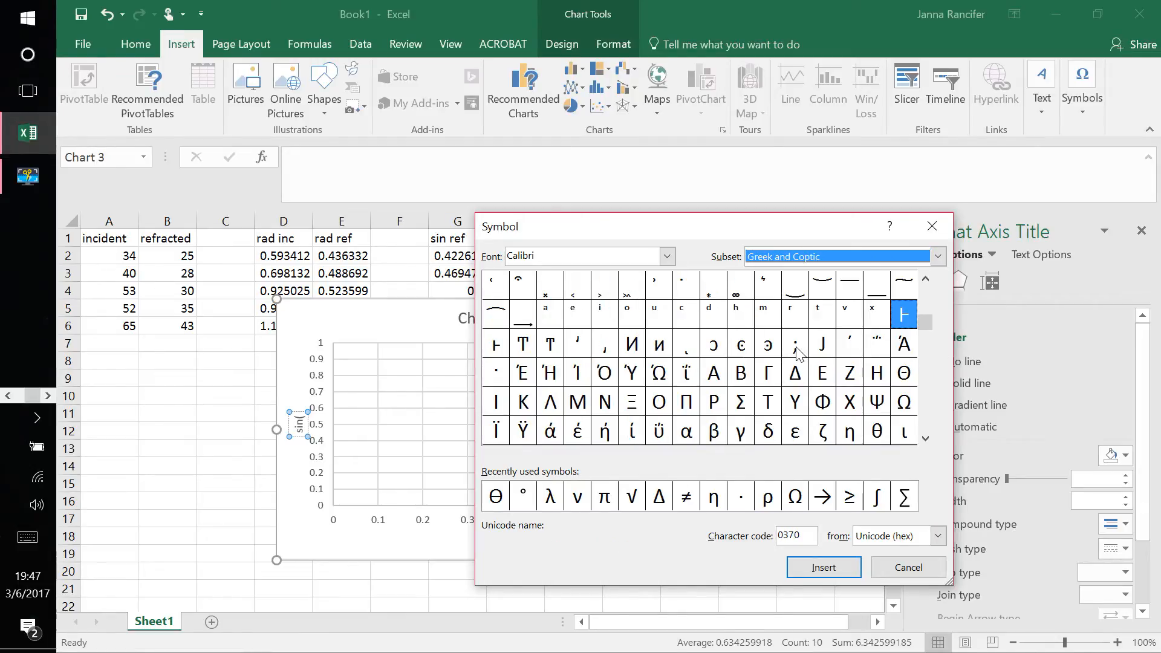
{"action": "left_click", "coordinate": [905, 378]}
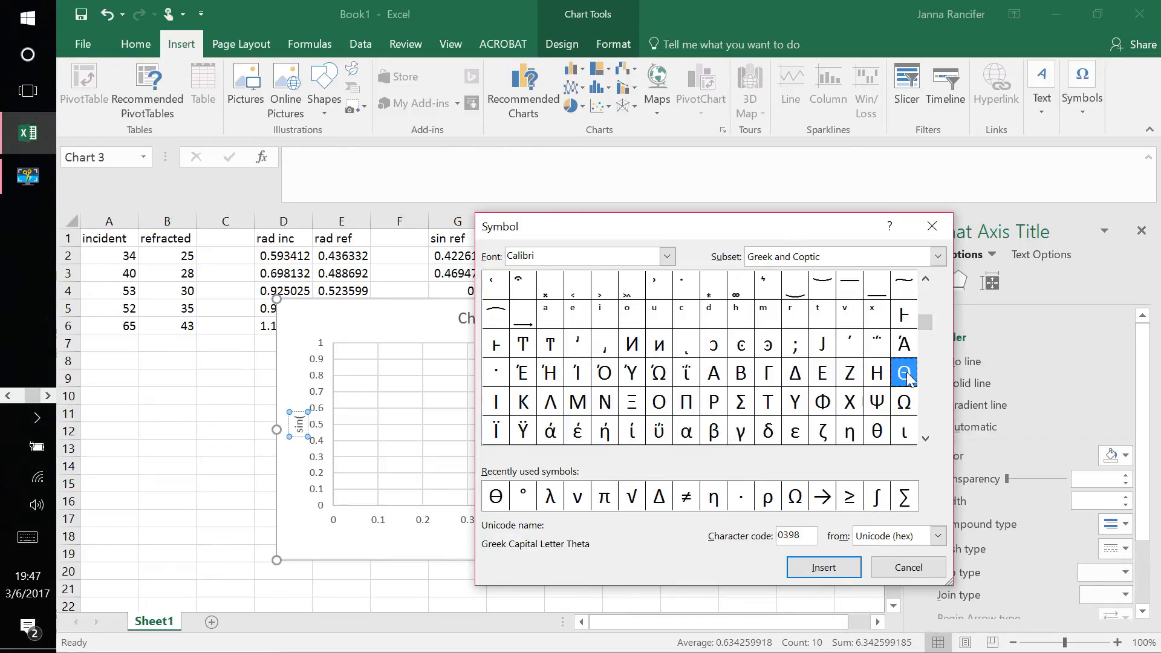
{"action": "left_click", "coordinate": [824, 571]}
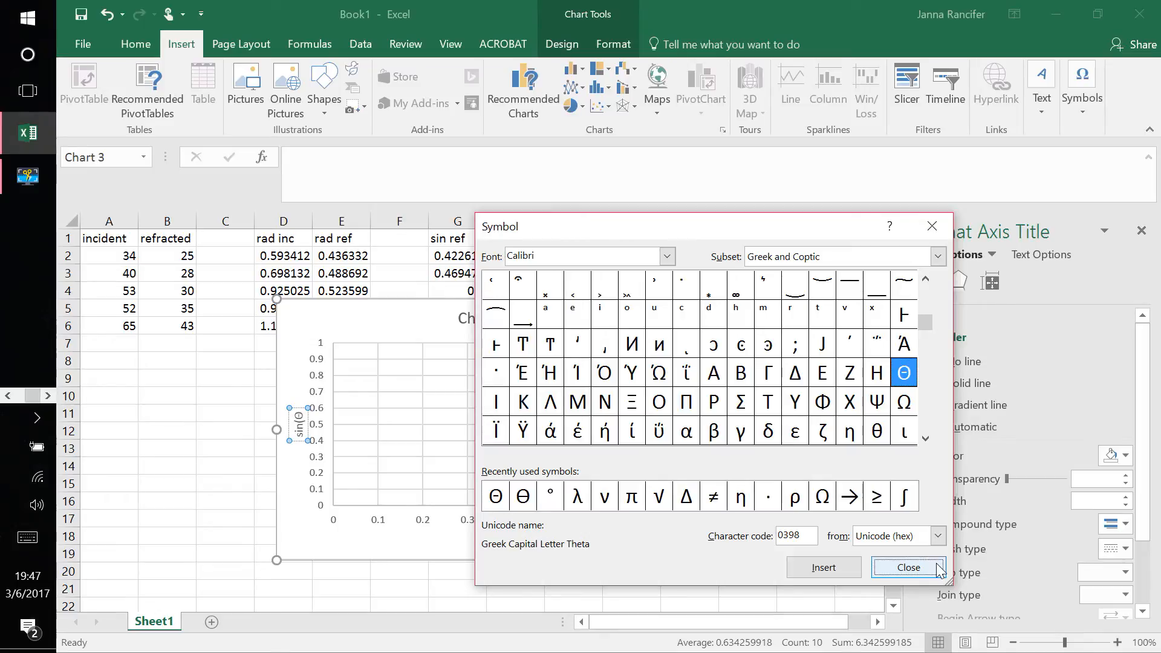
{"action": "left_click", "coordinate": [908, 567]}
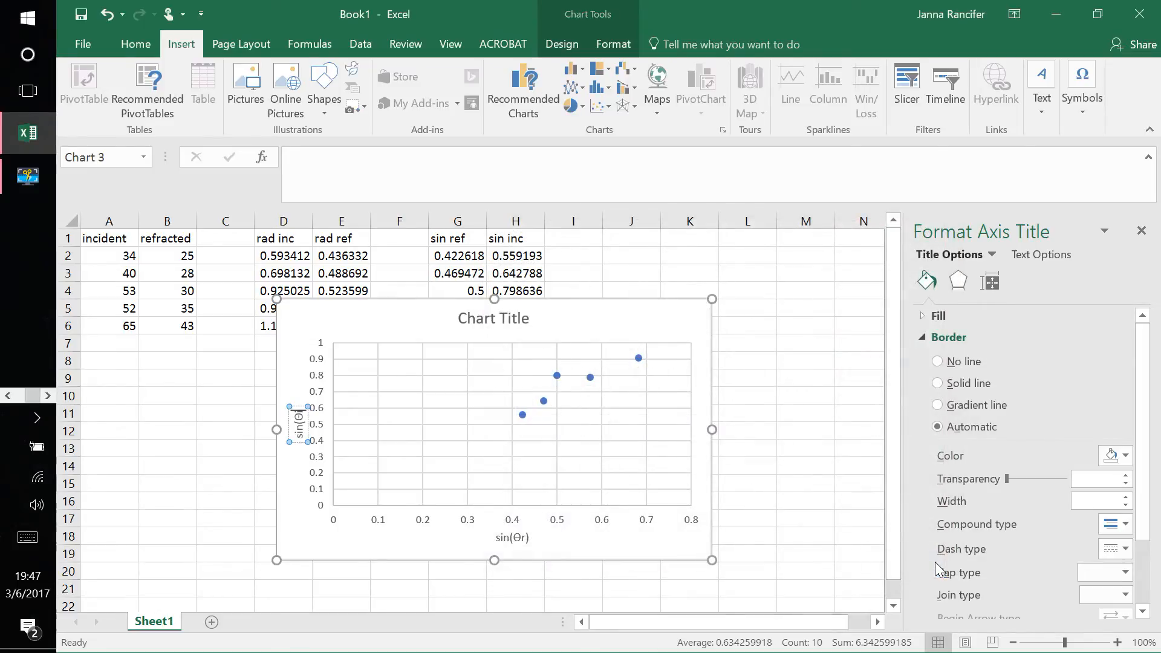
{"action": "type", "text": "i)"}
Step: Replace the chart title with "Refracted Angles with Acrylic Lens"
{"action": "left_click", "coordinate": [503, 318]}
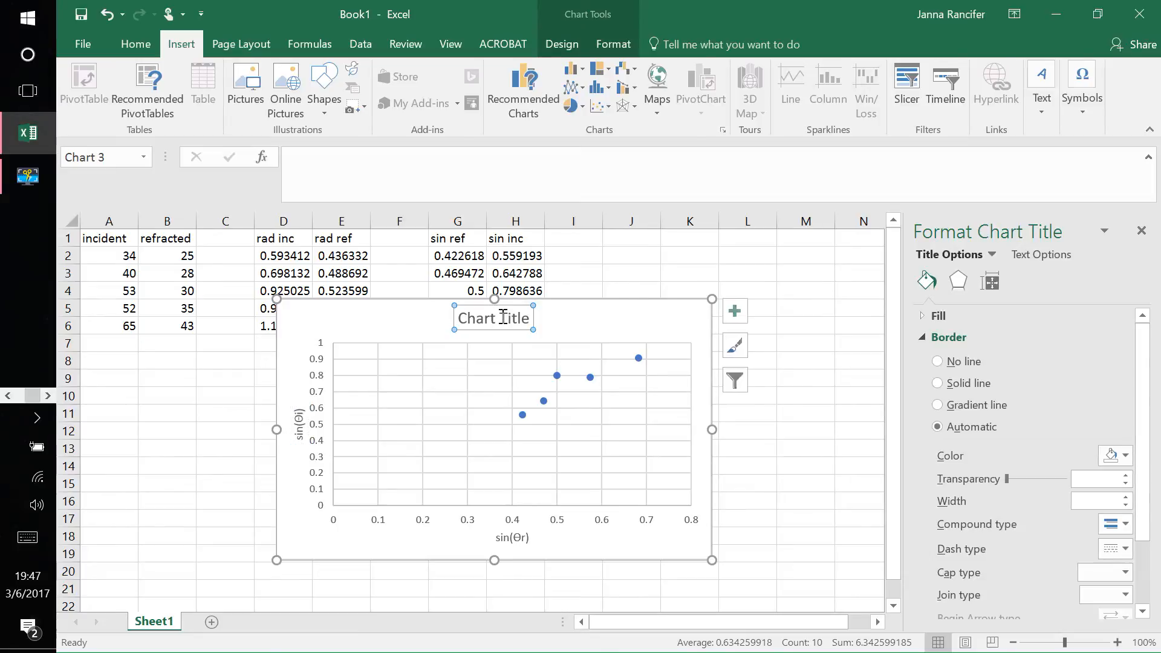
{"action": "double_click", "coordinate": [503, 317]}
{"action": "left_click_drag", "start_coordinate": [458, 318], "coordinate": [493, 323]}
{"action": "triple_click", "coordinate": [492, 320]}
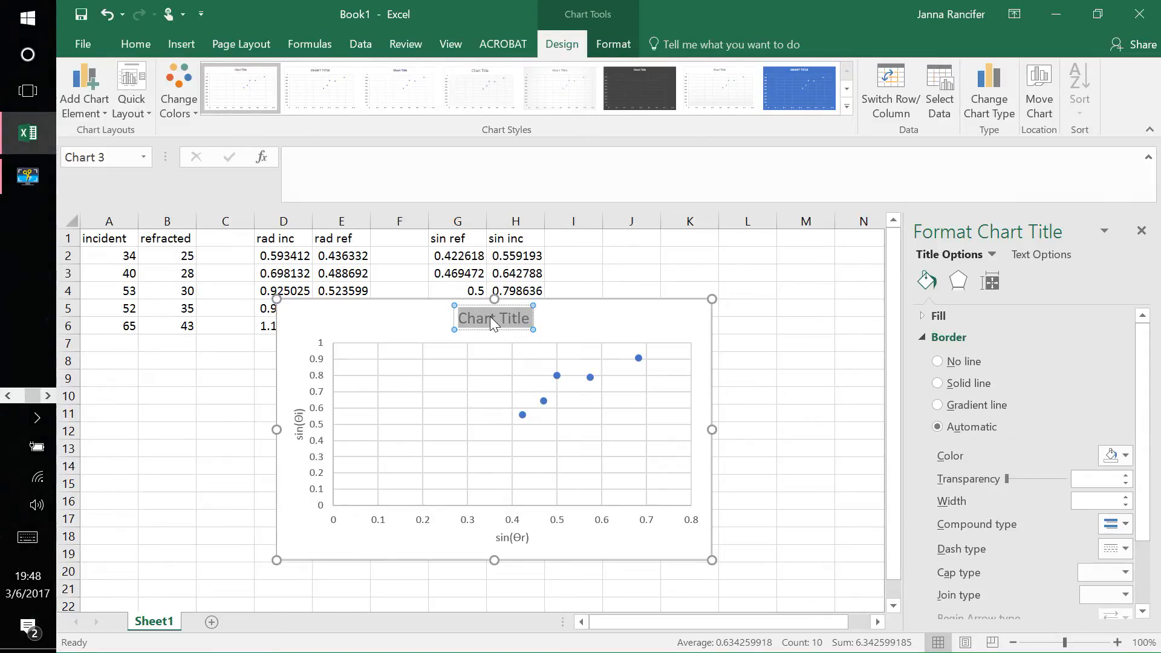
{"action": "type", "text": "Refracted"}
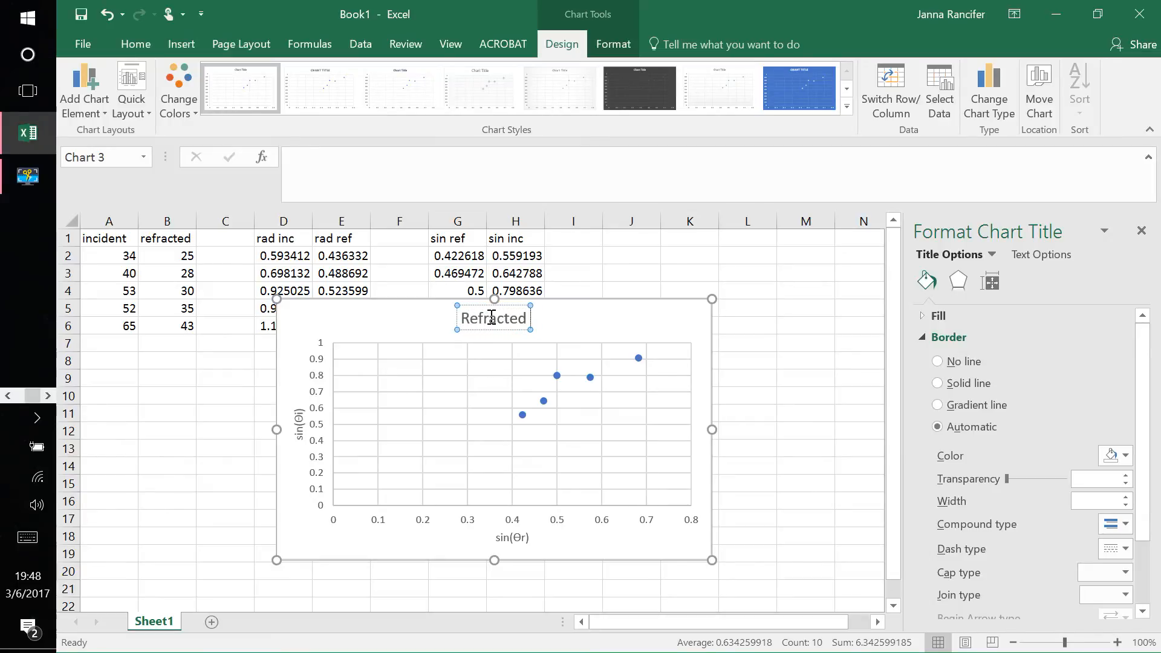
{"action": "type", "text": " Angle"}
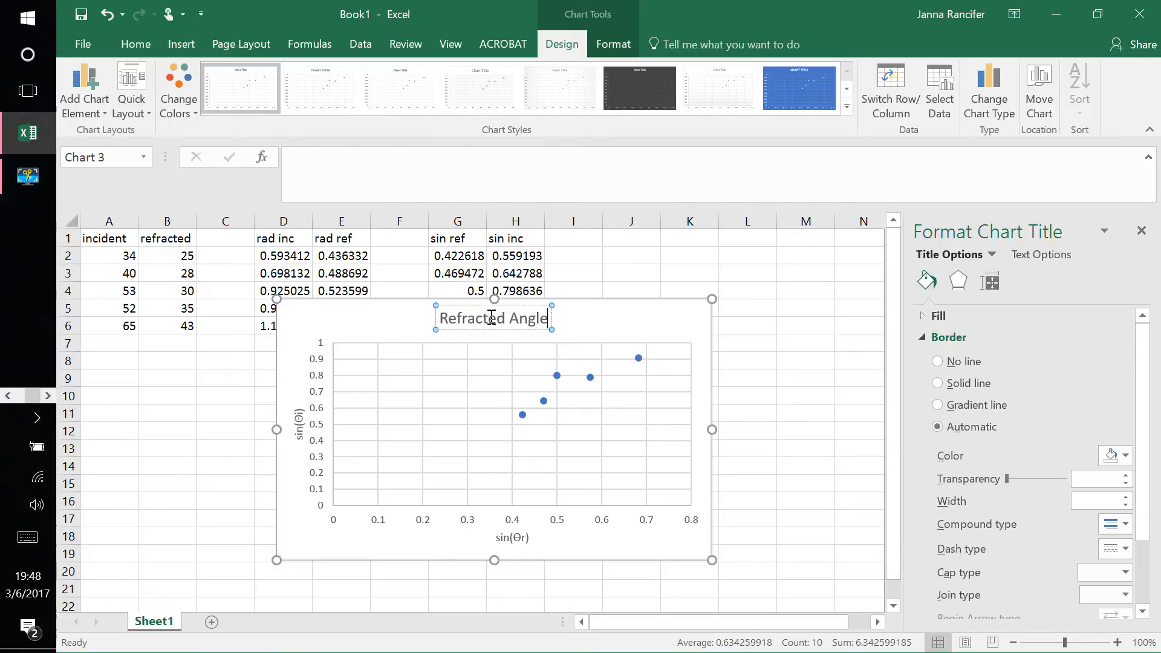
{"action": "type", "text": "s with Ac"}
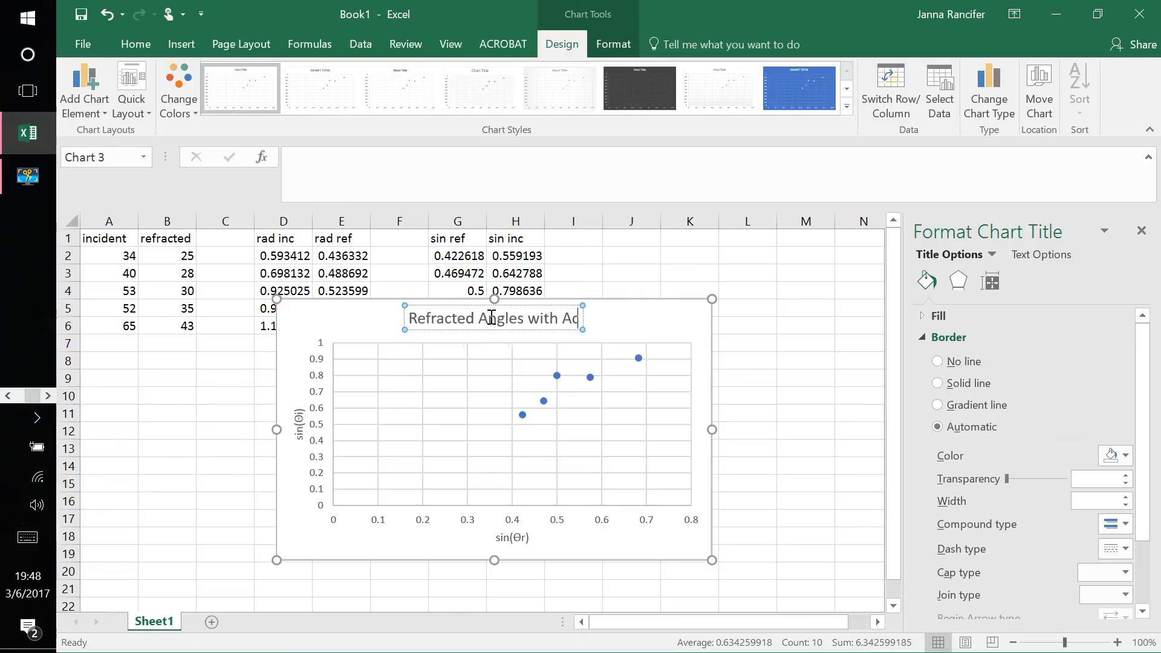
{"action": "type", "text": "rylic Lens"}
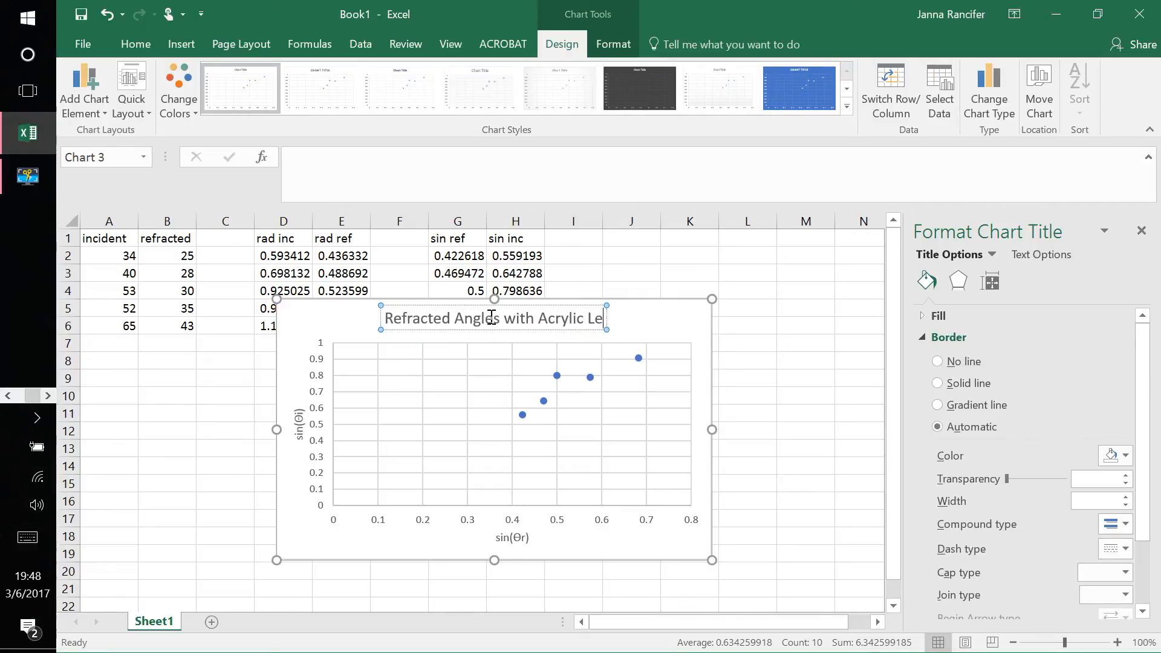
{"action": "left_click", "coordinate": [640, 321]}
Step: Add a linear trendline to the plotted points and display its equation on the chart
{"action": "left_click", "coordinate": [735, 311]}
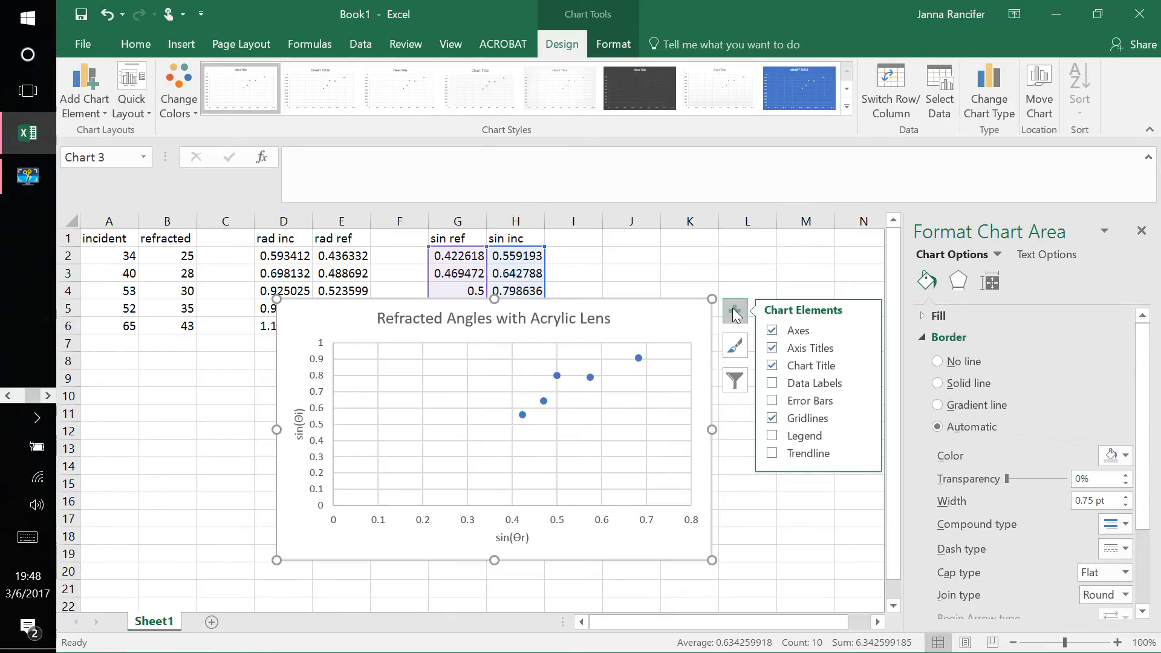
{"action": "left_click", "coordinate": [790, 454]}
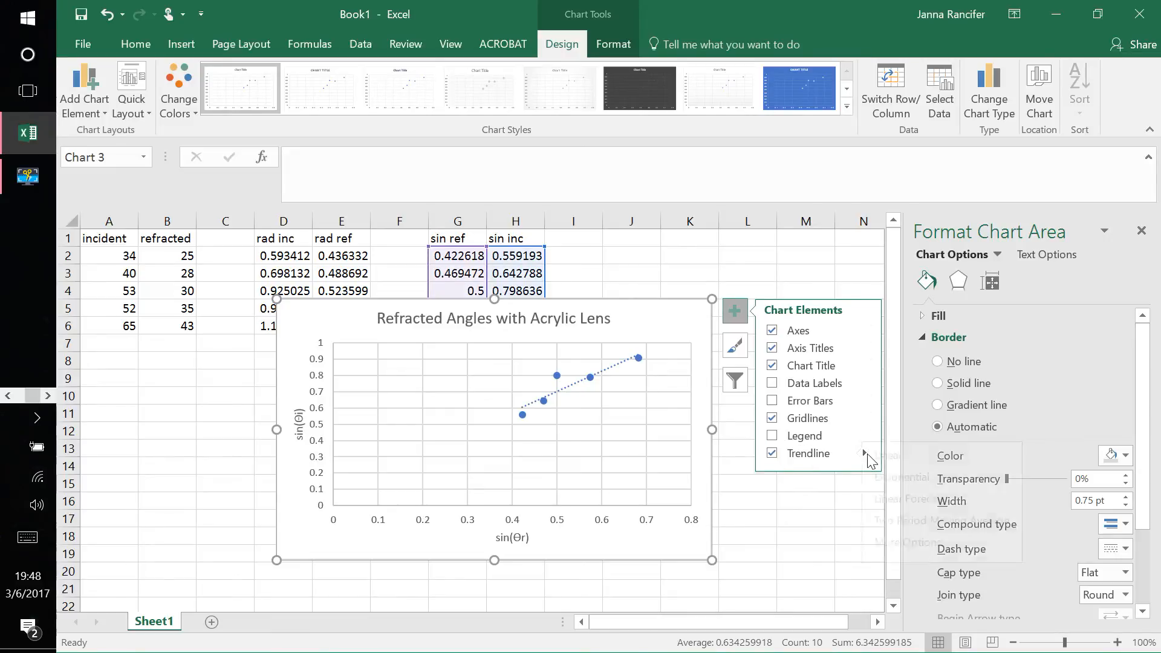
{"action": "mouse_move", "coordinate": [867, 455]}
{"action": "left_click", "coordinate": [930, 539]}
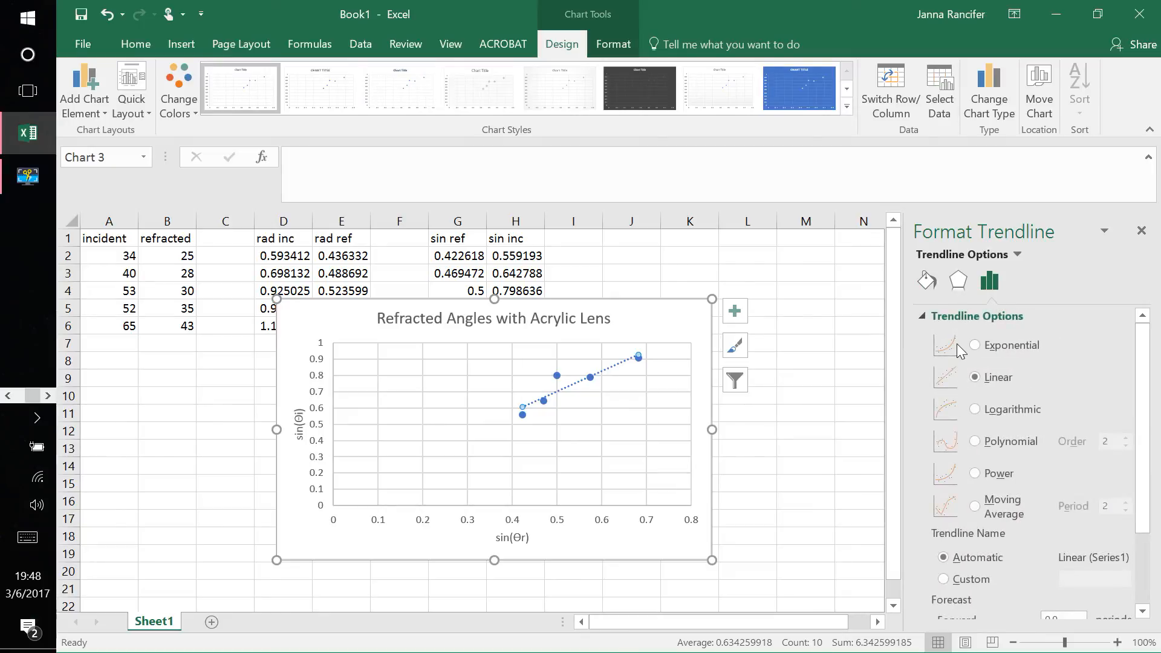
{"action": "scroll", "coordinate": [959, 351], "scroll_direction": "down", "scroll_amount": 3}
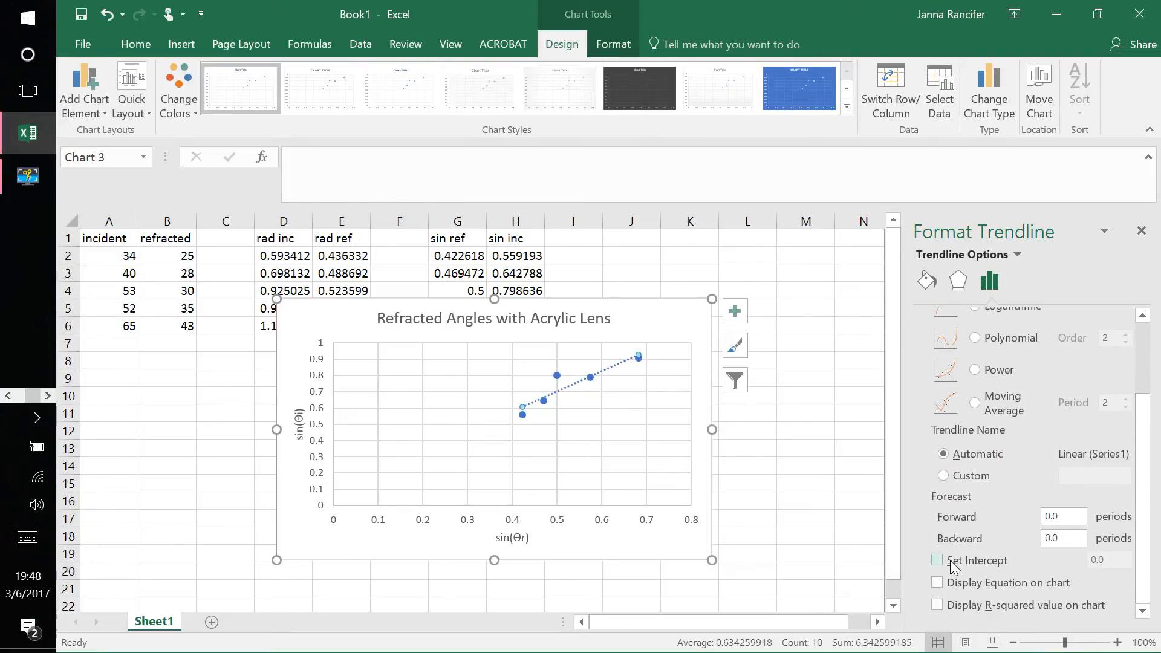
{"action": "left_click", "coordinate": [940, 585]}
Step: Move the trendline equation into the empty area below the trendline and highlight its slope coefficient
{"action": "left_click", "coordinate": [574, 357]}
{"action": "left_click_drag", "start_coordinate": [560, 430], "coordinate": [561, 447]}
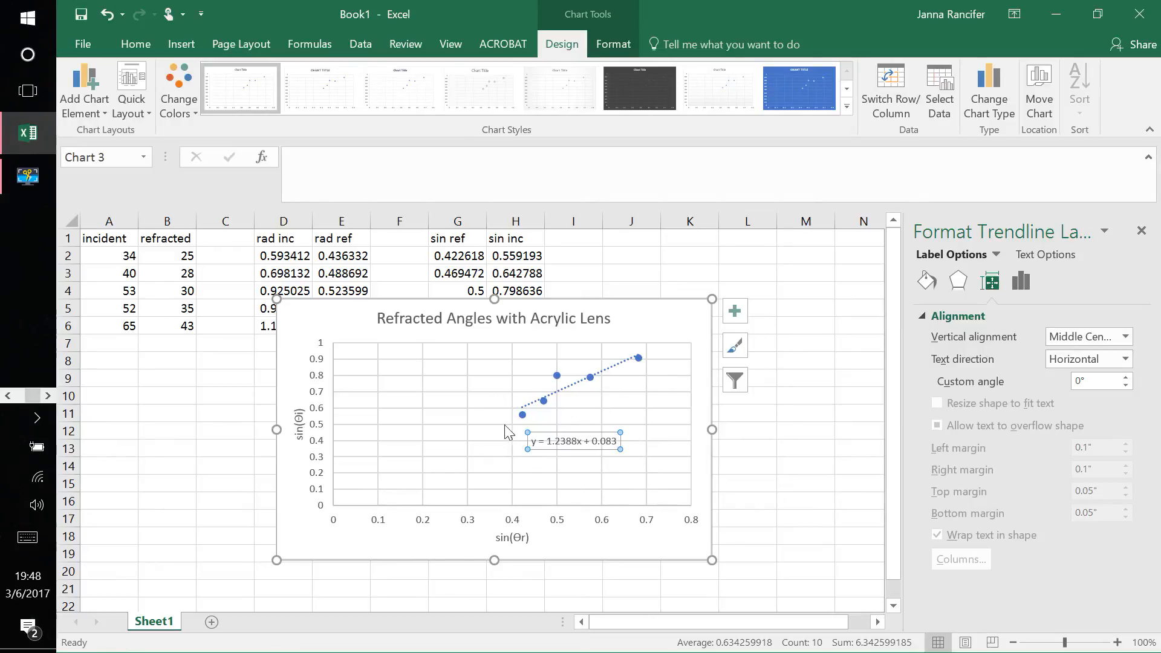
{"action": "left_click_drag", "start_coordinate": [547, 441], "coordinate": [564, 440]}
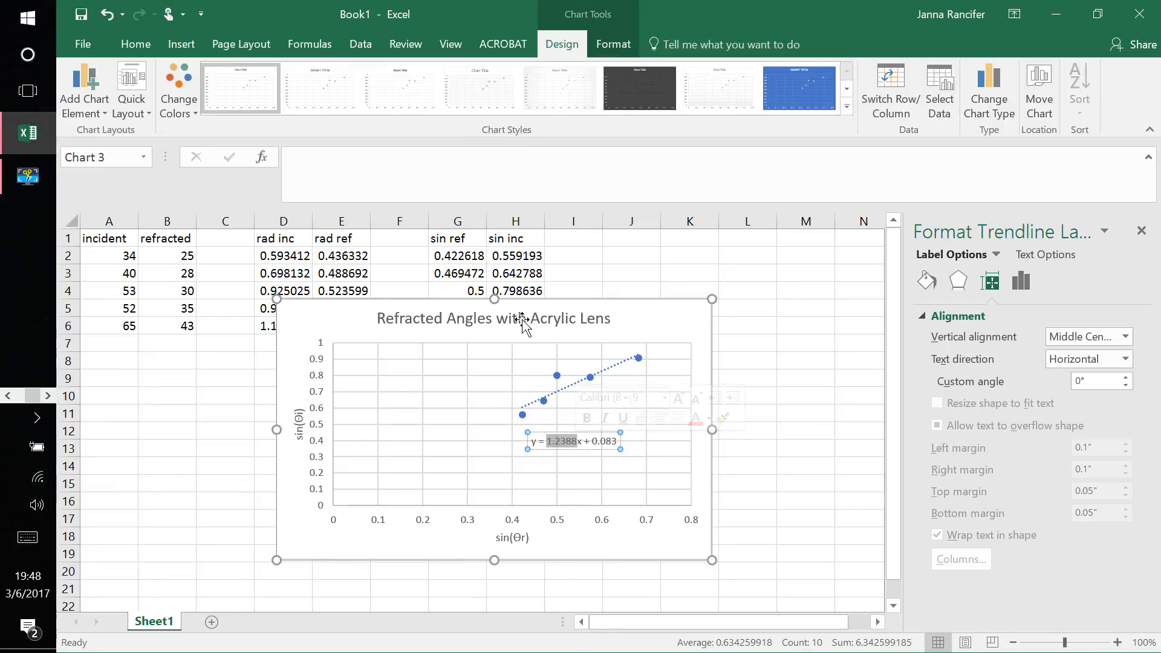
{"action": "left_click", "coordinate": [649, 318]}
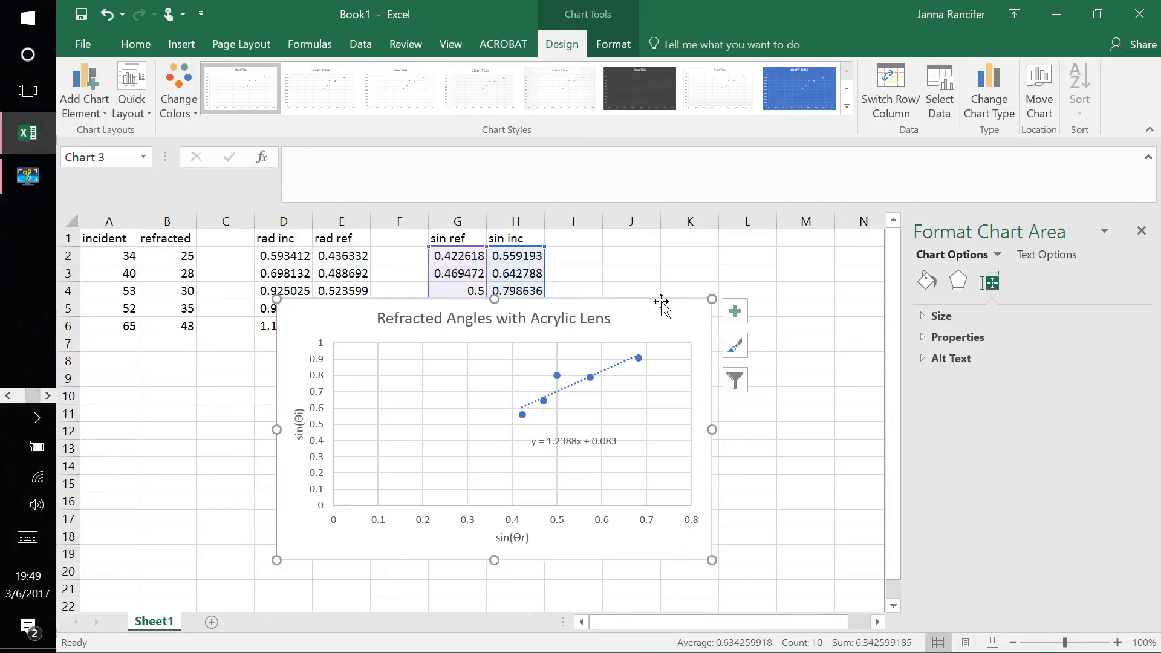
Step: Move the chart below the data table so all rows are uncovered, and open its data series for editing
{"action": "left_click_drag", "start_coordinate": [650, 314], "coordinate": [701, 361]}
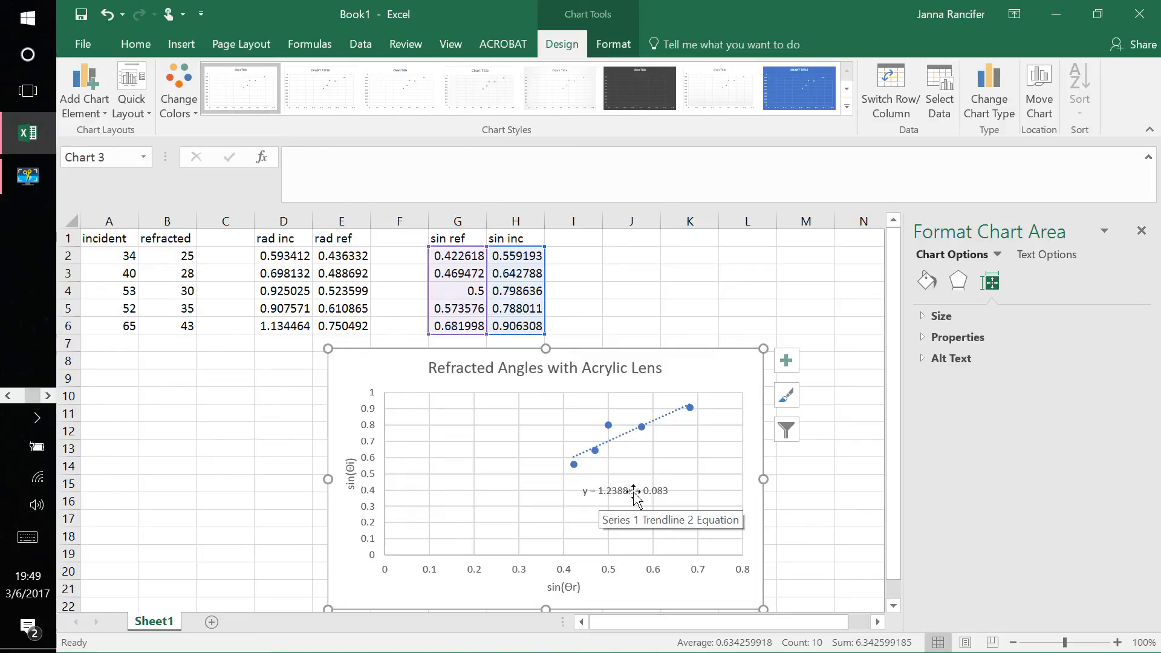
{"action": "right_click", "coordinate": [692, 376]}
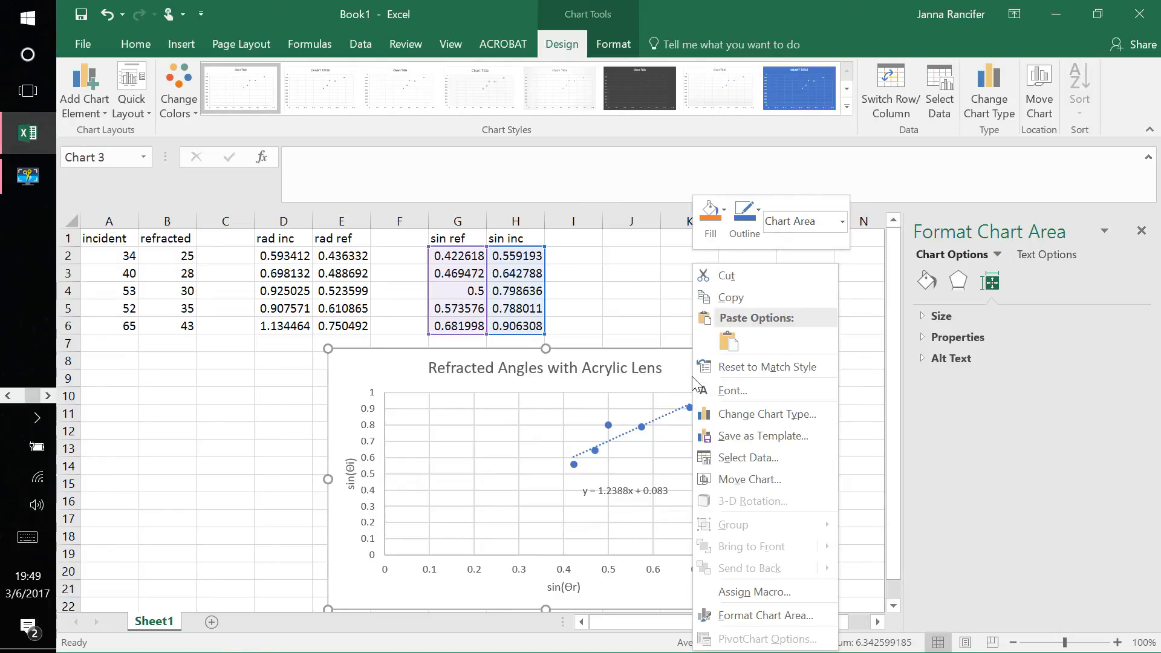
{"action": "left_click", "coordinate": [743, 457]}
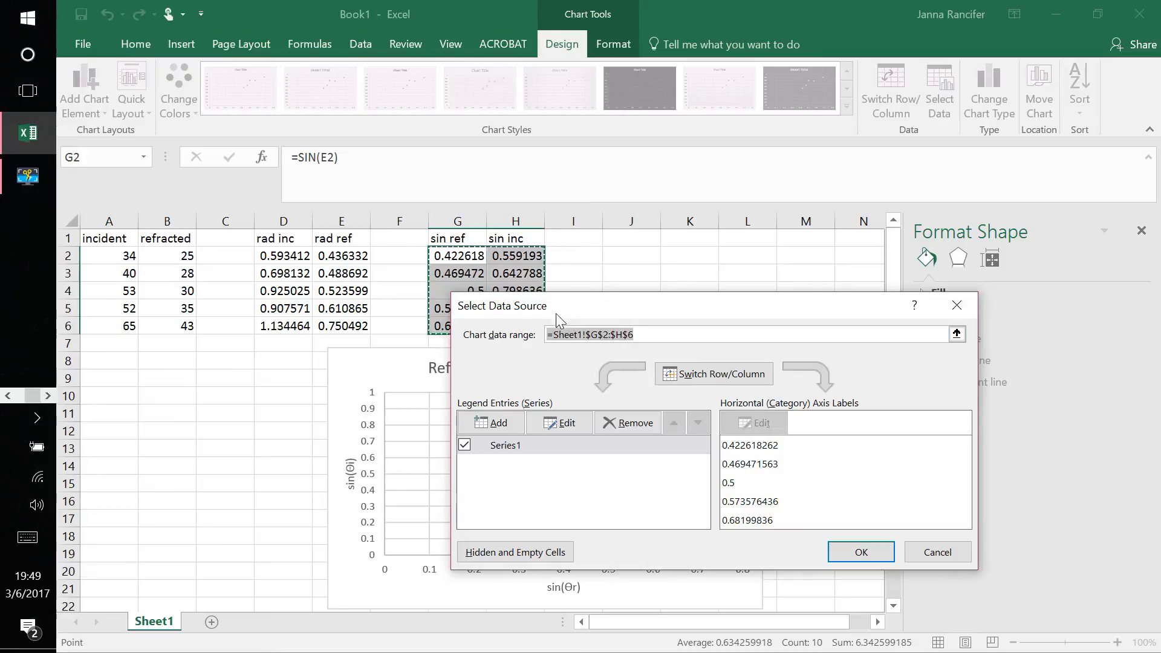
{"action": "left_click", "coordinate": [553, 423]}
Step: Clear the series X values and reselect the sin ref cells G2:G6 as their range
{"action": "left_click", "coordinate": [694, 436]}
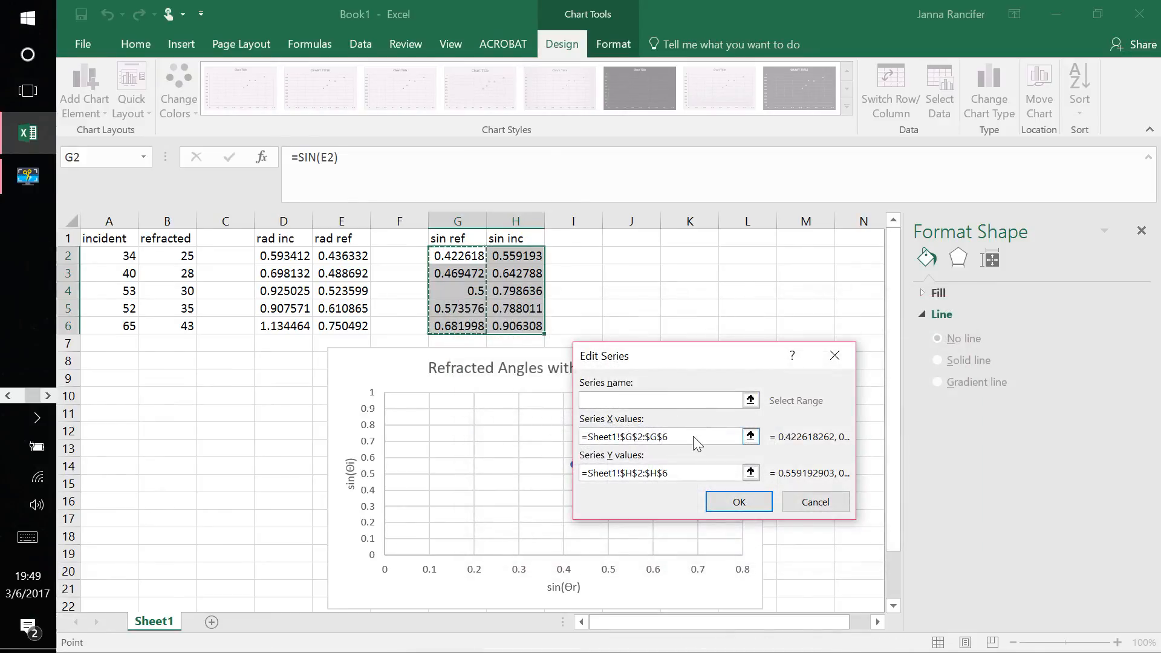
{"action": "key", "text": "BackSpace"}
{"action": "key", "text": "BackSpace"}
{"action": "key", "text": "BackSpace"}
{"action": "key", "text": "BackSpace"}
{"action": "key", "text": "BackSpace"}
{"action": "key", "text": "BackSpace"}
{"action": "key", "text": "BackSpace"}
{"action": "key", "text": "BackSpace"}
{"action": "key", "text": "BackSpace"}
{"action": "key", "text": "BackSpace"}
{"action": "key", "text": "BackSpace"}
{"action": "key", "text": "BackSpace"}
{"action": "key", "text": "BackSpace"}
{"action": "key", "text": "BackSpace"}
{"action": "key", "text": "BackSpace"}
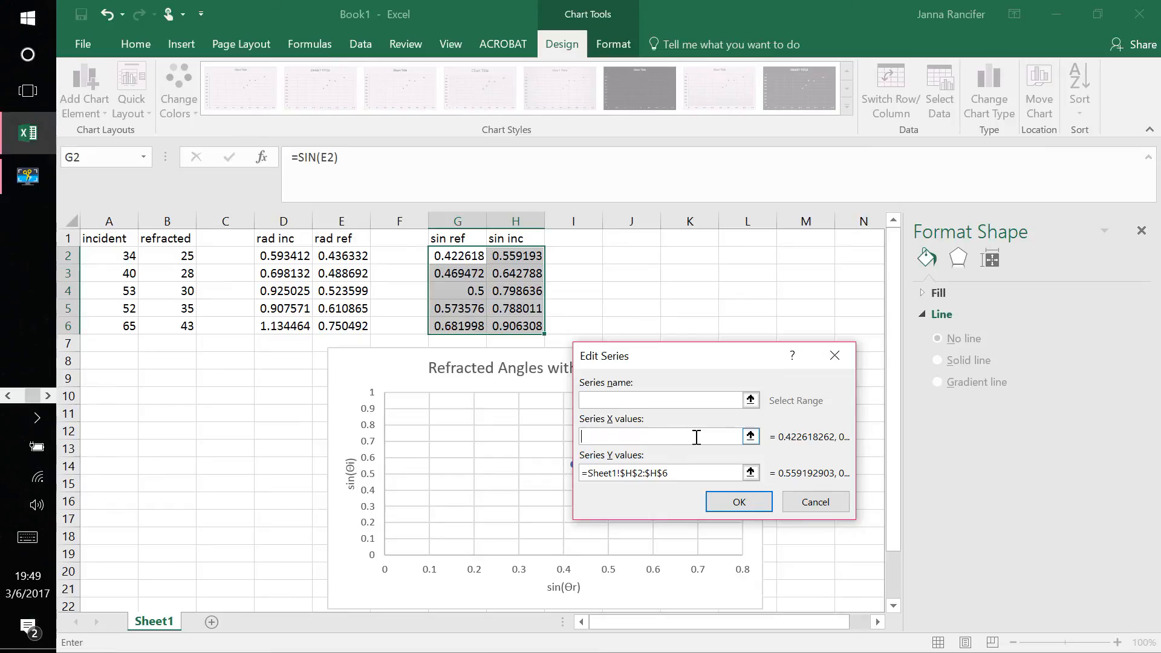
{"action": "left_click", "coordinate": [450, 253]}
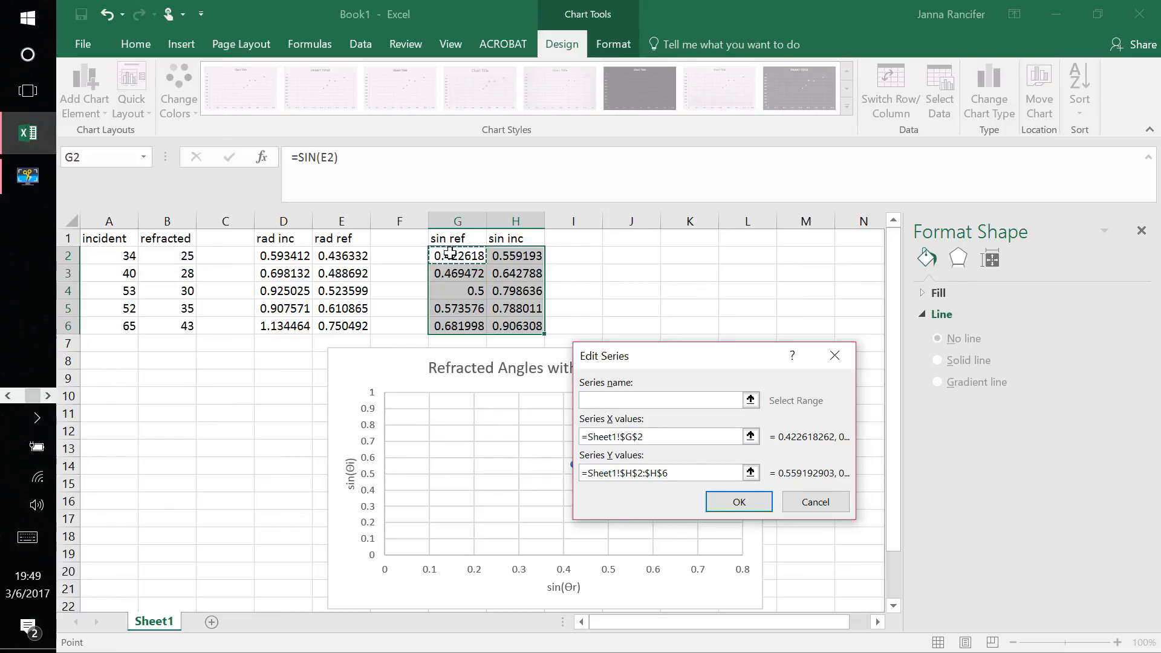
{"action": "left_click_drag", "start_coordinate": [450, 253], "coordinate": [461, 326]}
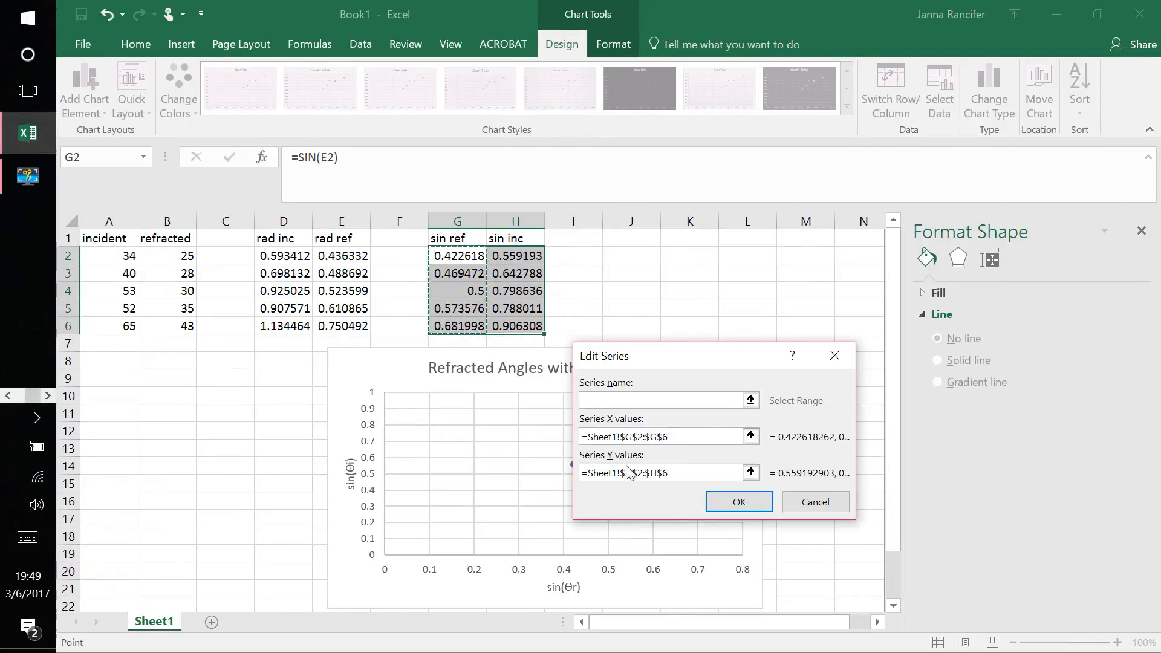
Step: Clear the series Y values, reselect the sin inc cells H2:H6, and apply the data source settings
{"action": "left_click", "coordinate": [703, 472]}
{"action": "key", "text": "BackSpace"}
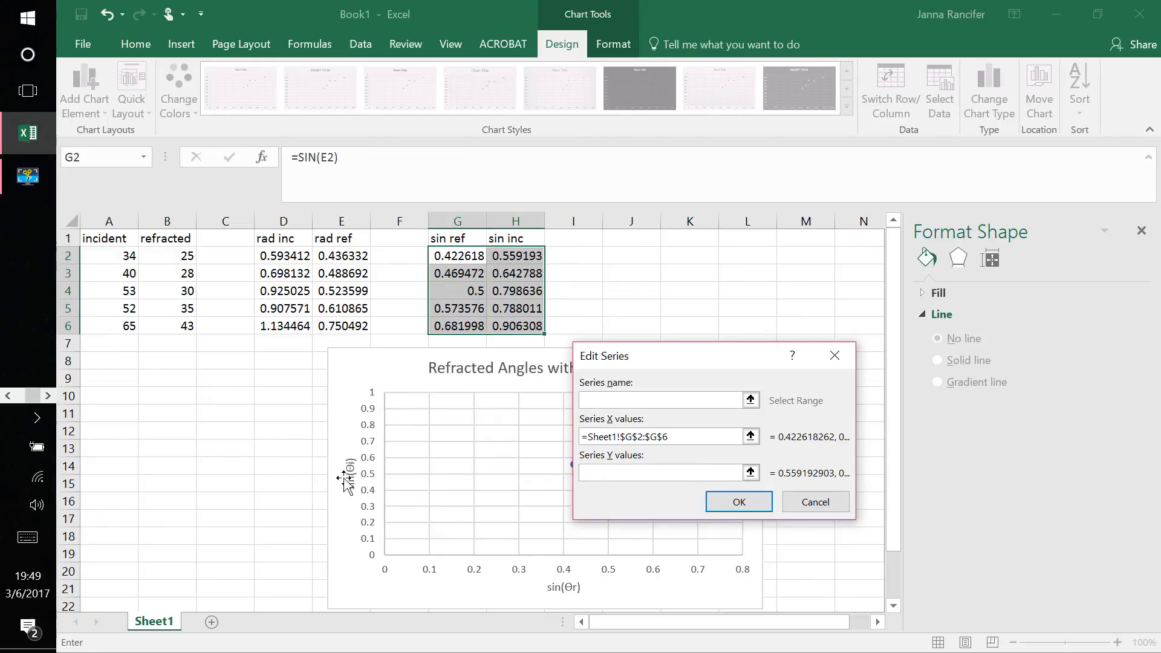
{"action": "left_click", "coordinate": [510, 254]}
{"action": "left_click_drag", "start_coordinate": [510, 254], "coordinate": [520, 323]}
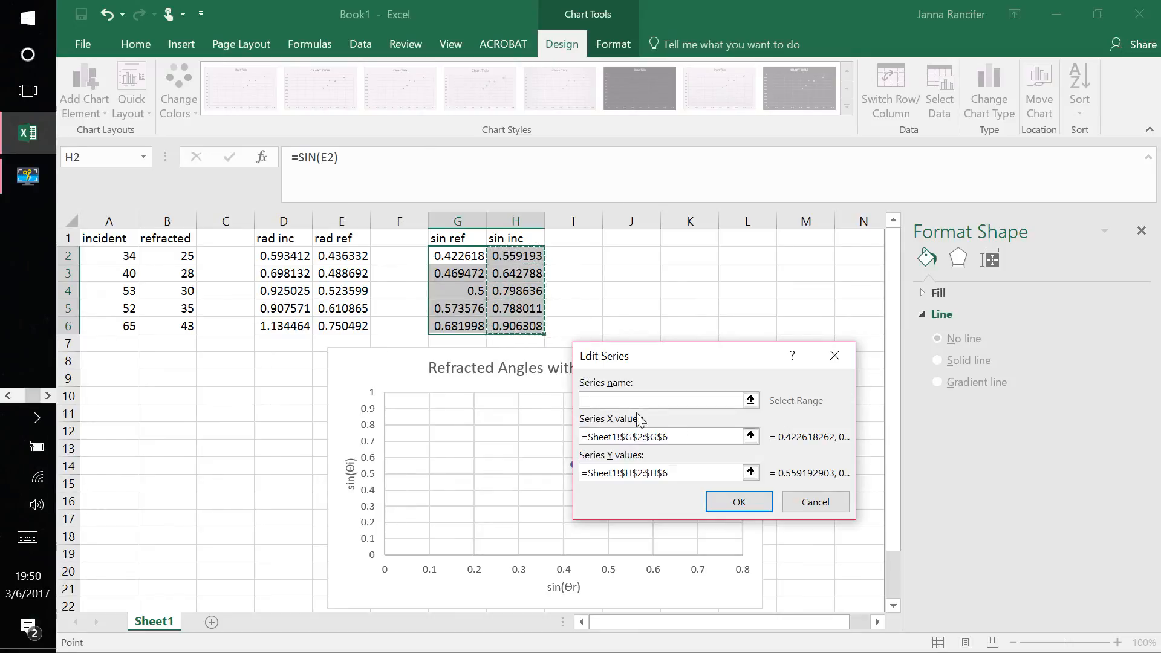
{"action": "left_click", "coordinate": [741, 504]}
{"action": "left_click", "coordinate": [865, 551]}
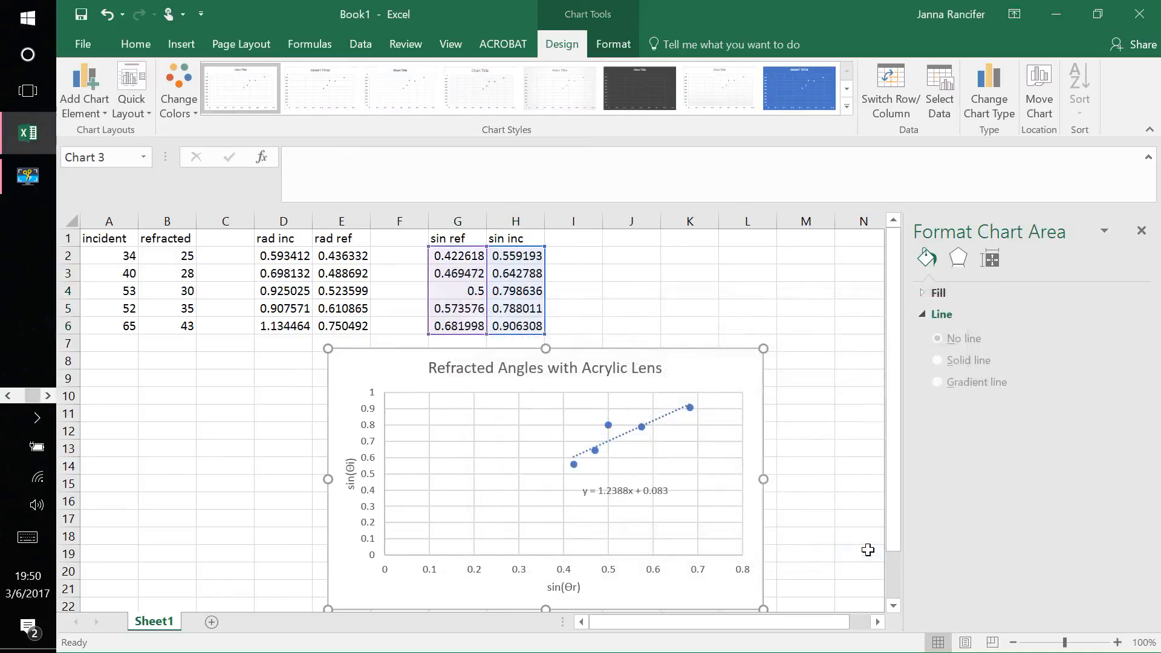